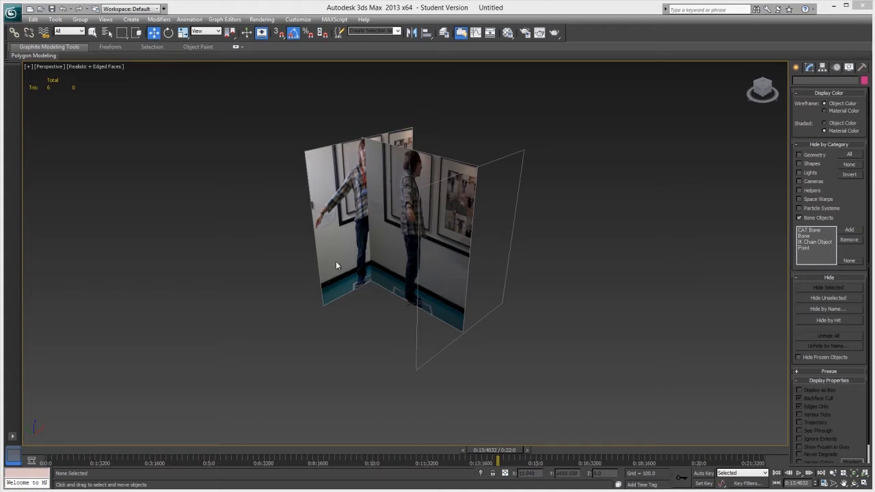
Examine the body reference image planes in the front, left, back and perspective views
middle_click_drag(406, 171, 361, 162, "alt")
middle_click_drag(414, 184, 419, 205)
key("f")
scroll(430, 236, "down", 2)
scroll(437, 240, "down", 2)
key("l")
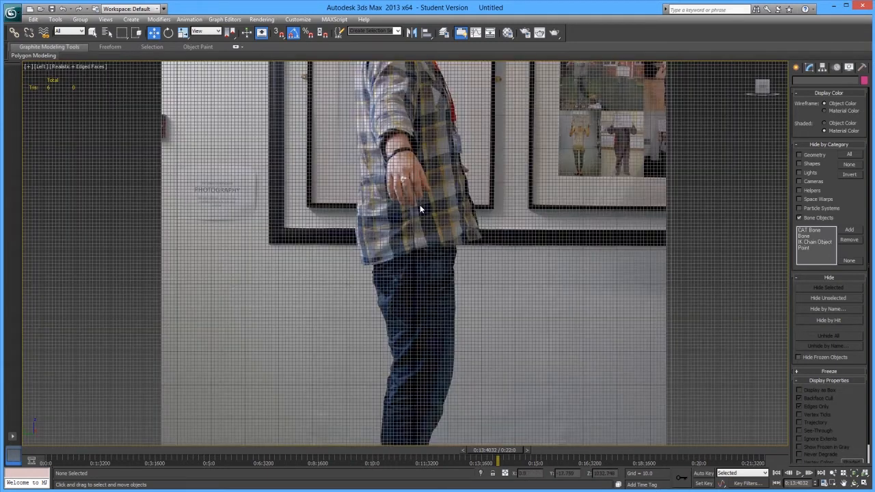
scroll(423, 208, "down", 2)
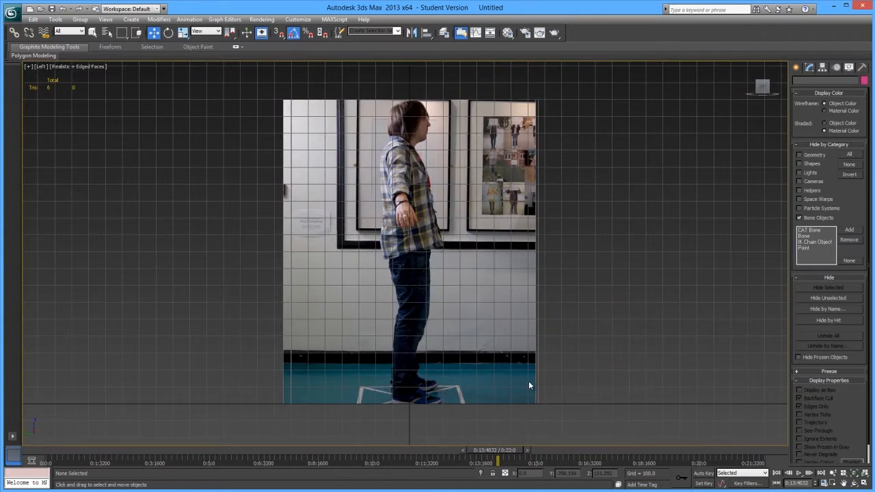
left_click_drag(759, 87, 753, 88)
left_click(753, 88)
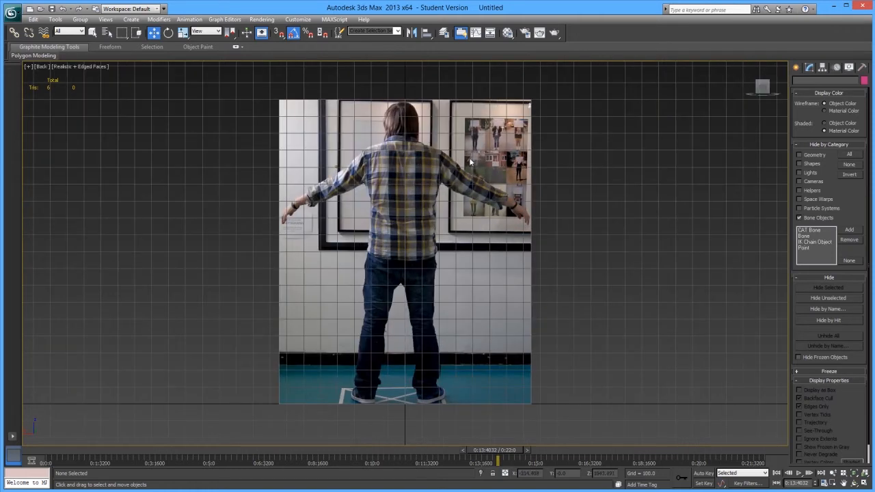
key("p")
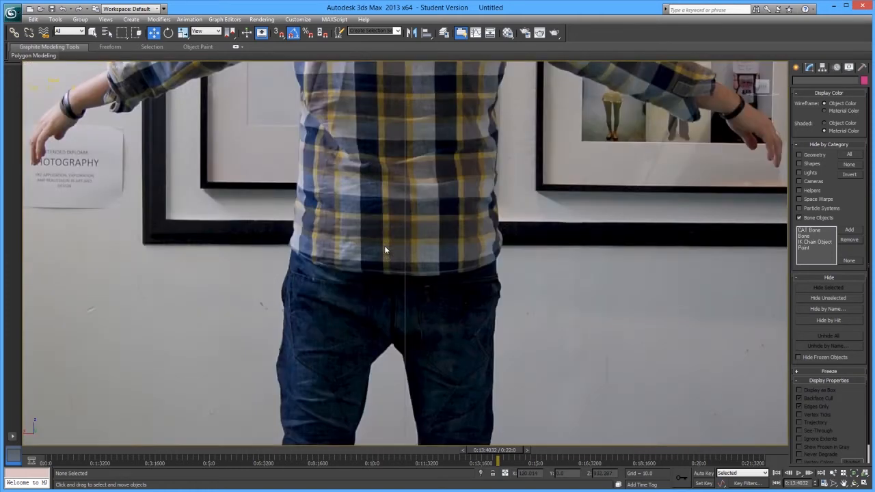
scroll(410, 239, "down", 4)
scroll(413, 238, "down", 5)
middle_click_drag(414, 239, 348, 262, "alt")
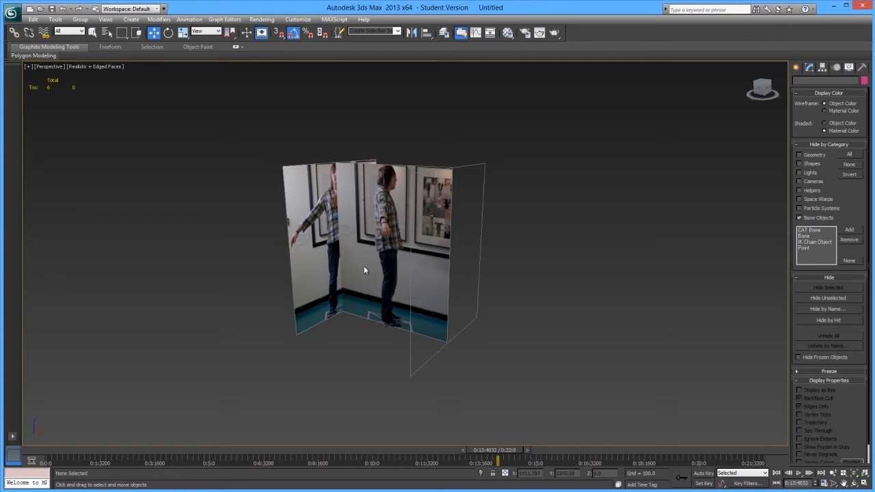
key("f")
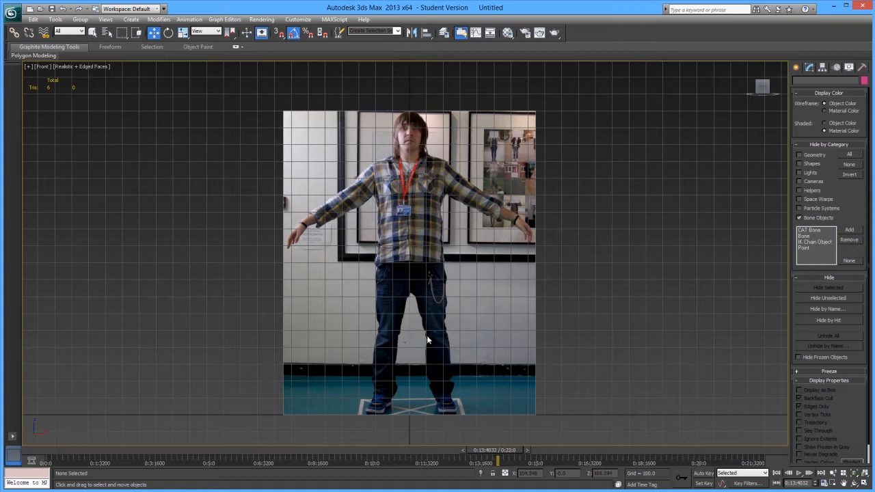
scroll(423, 319, "down", 8)
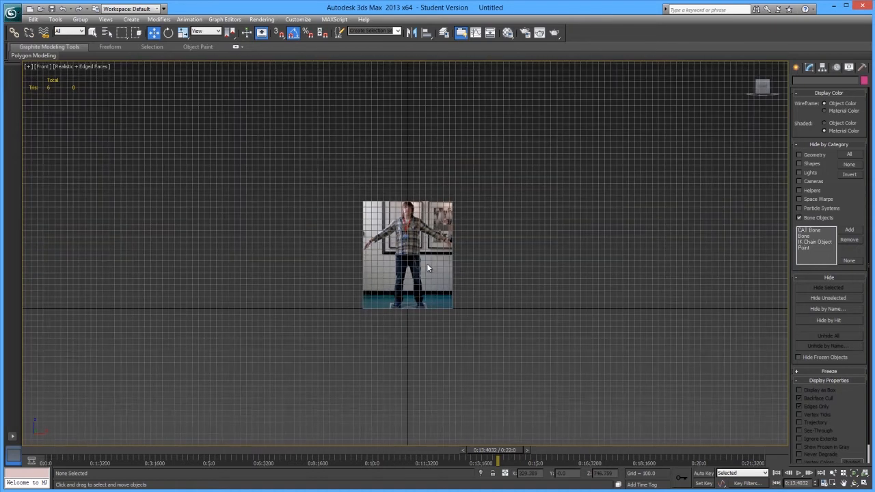
key("p")
middle_click_drag(354, 273, 371, 308, "alt")
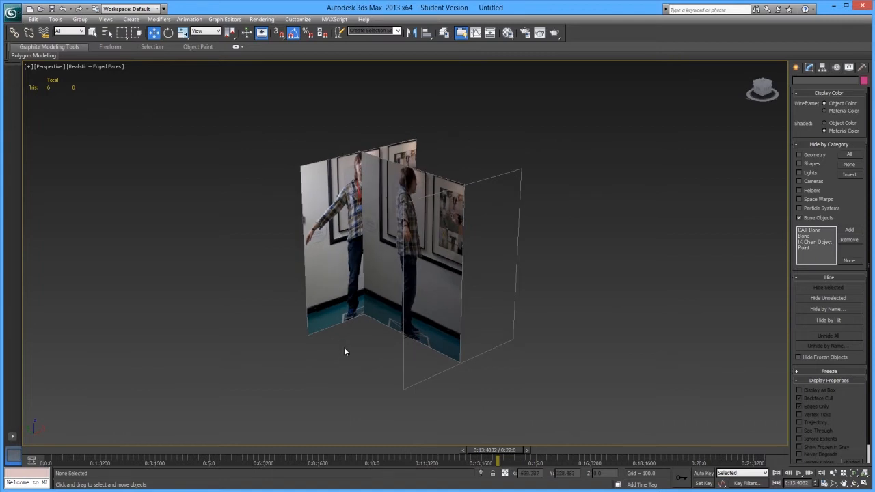
Start a new scene with the New All option, discarding the unsaved changes
left_click(30, 8)
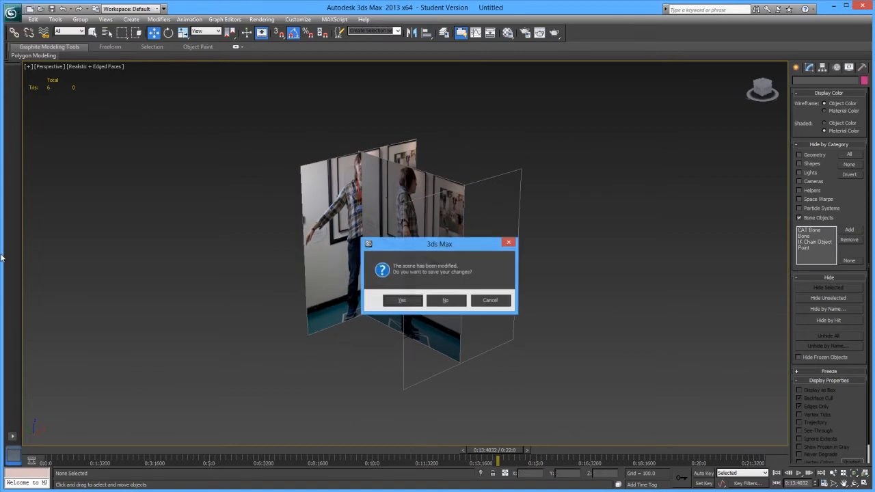
left_click(445, 301)
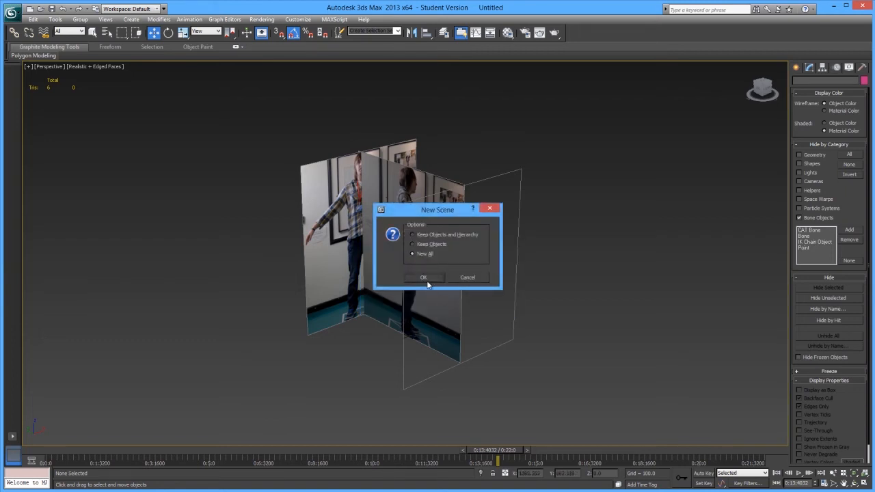
left_click(425, 278)
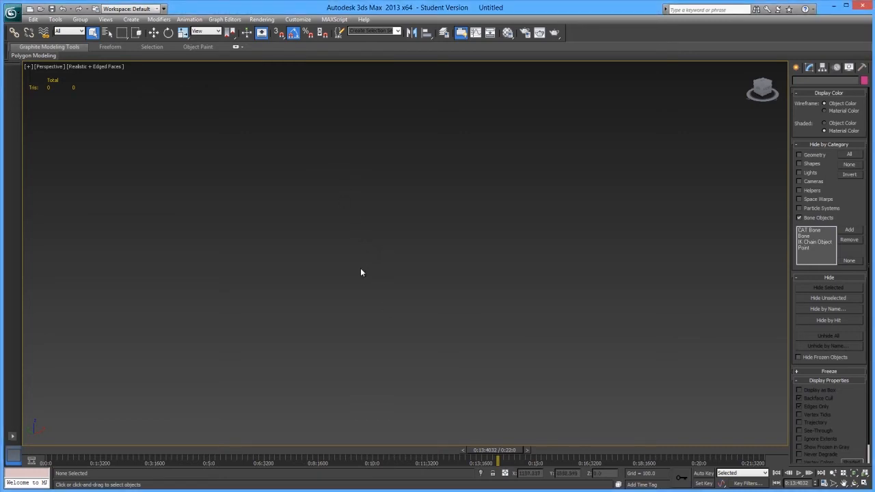
Open the Material Editor and assign a Bitmap map to the first material's diffuse channel
scroll(393, 269, "down", 8)
middle_click_drag(355, 241, 361, 246)
left_click(507, 33)
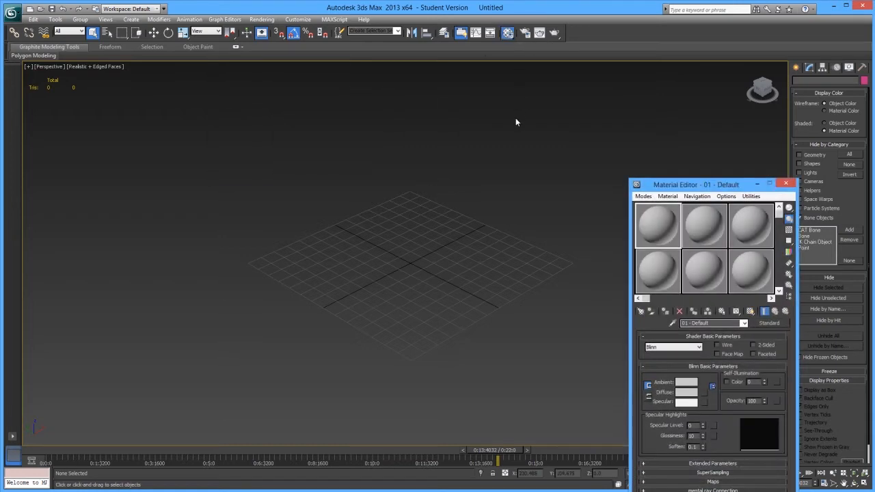
left_click_drag(687, 183, 575, 101)
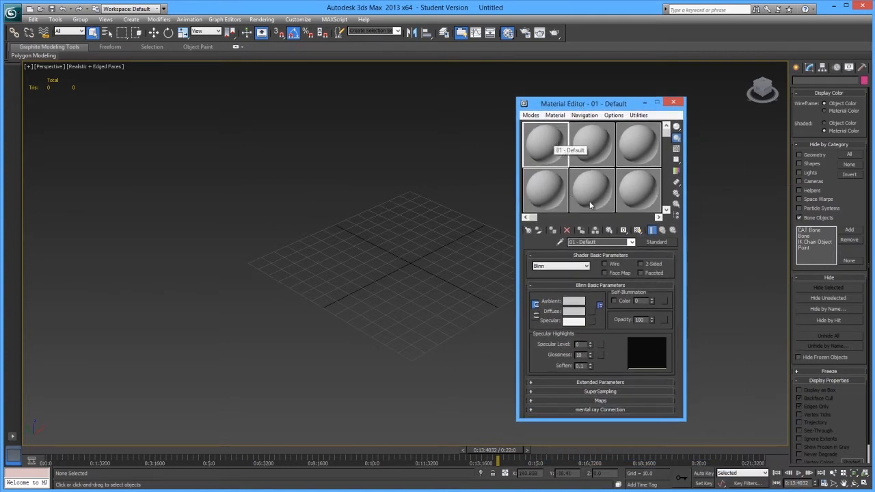
left_click(593, 312)
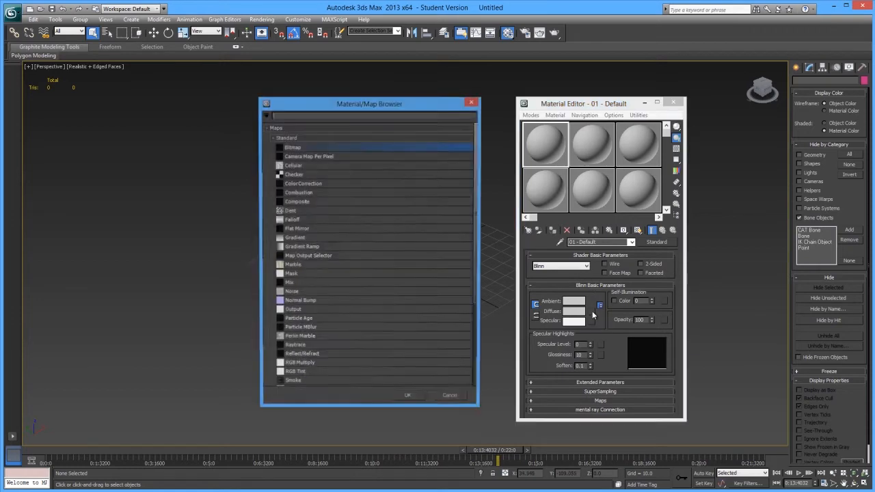
double_click(291, 148)
Preview the side image in the Body folder, but load the Front image as the first material's diffuse bitmap
left_click_drag(106, 13, 142, 59)
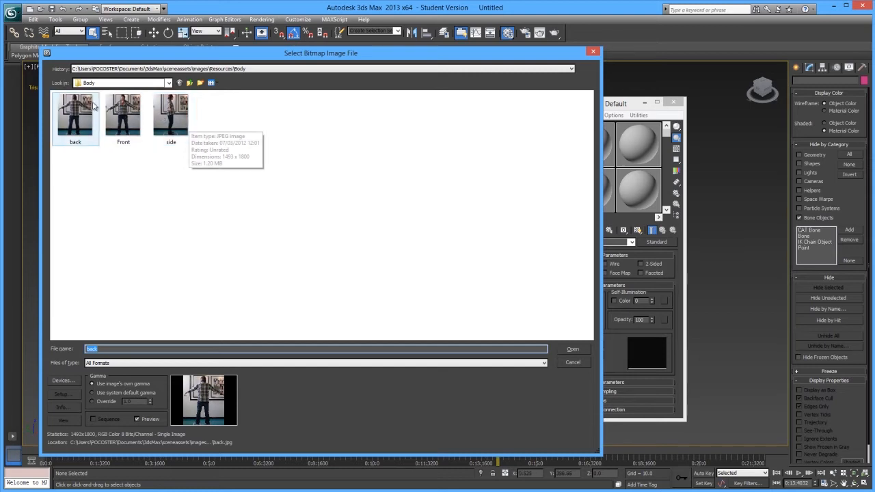
right_click(73, 130)
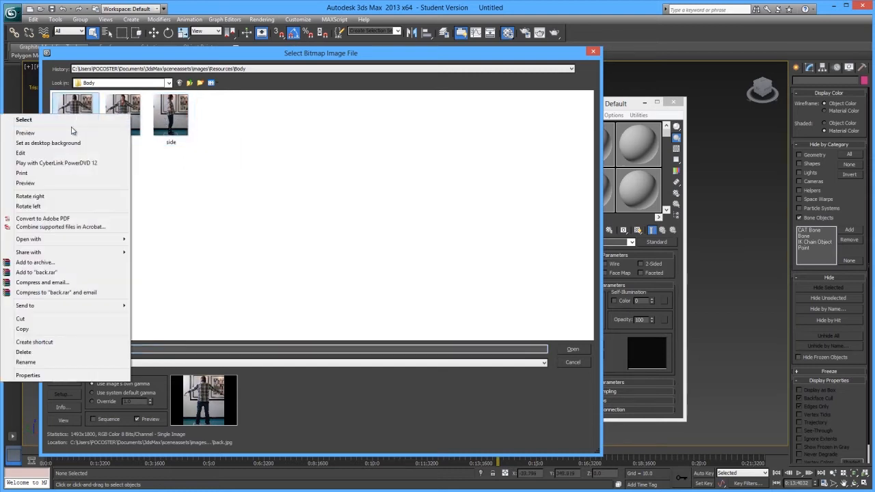
left_click(208, 145)
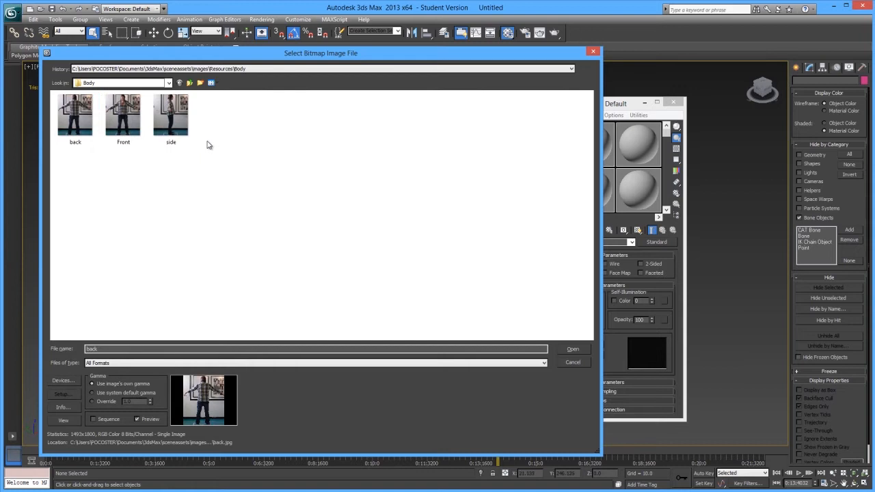
left_click(121, 118)
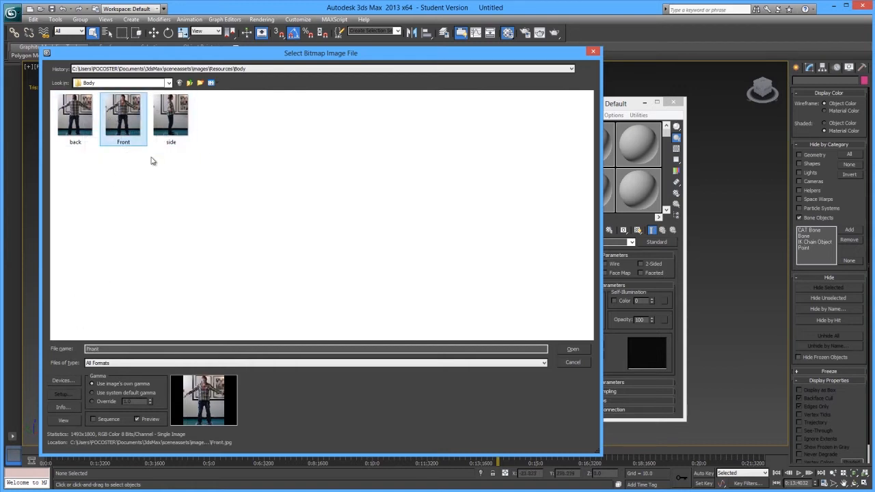
left_click(166, 127)
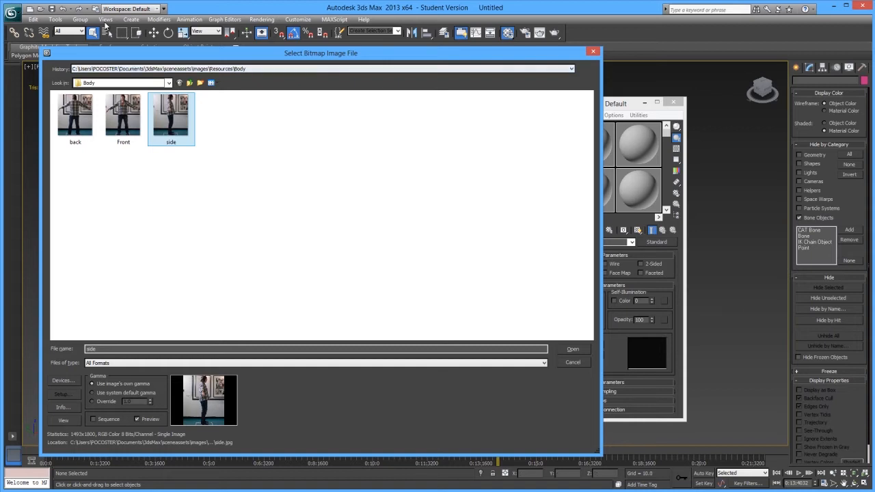
left_click(124, 133)
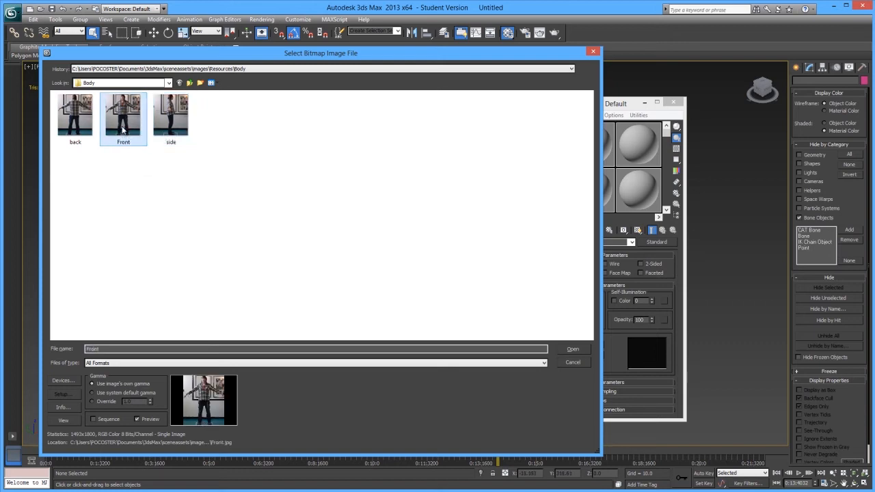
left_click(580, 350)
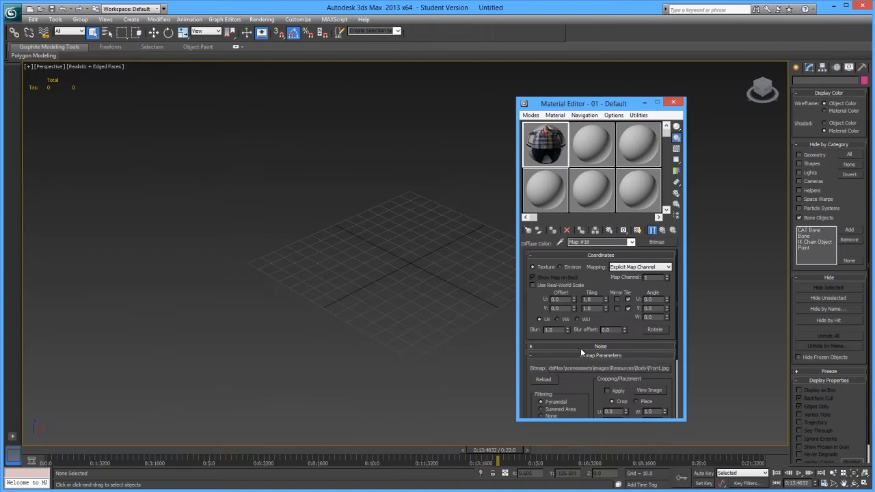
Rename the diffuse bitmap map front and copy the first material into the second and third sample slots
left_click(608, 242)
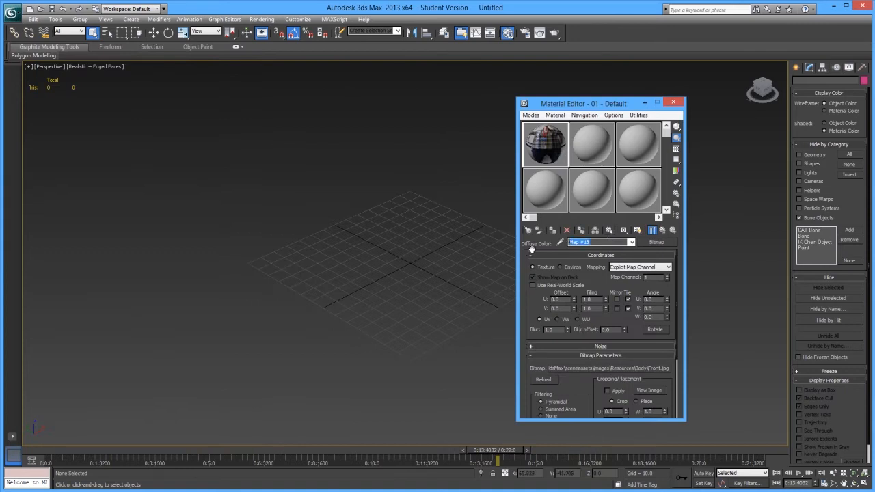
type("front")
left_click_drag(586, 150, 650, 152)
Rename the second material side and the third material back
left_click_drag(602, 242, 545, 250)
type("side")
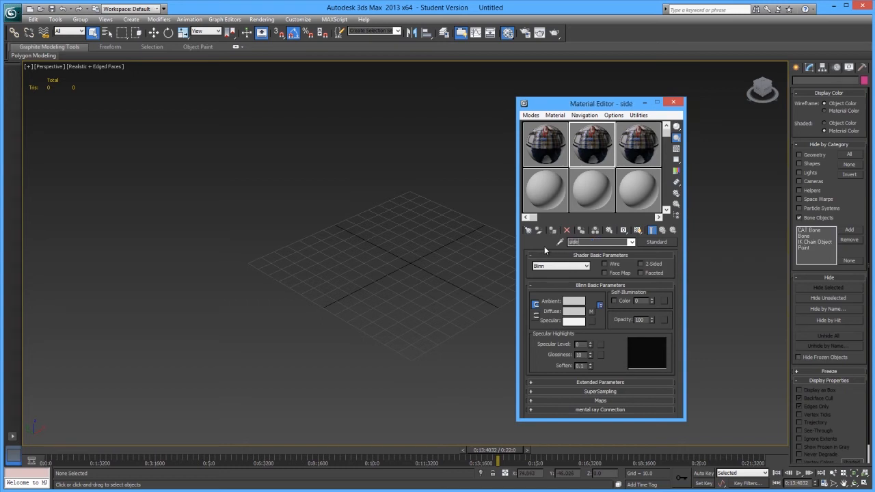
left_click(639, 140)
left_click(597, 244)
type("back")
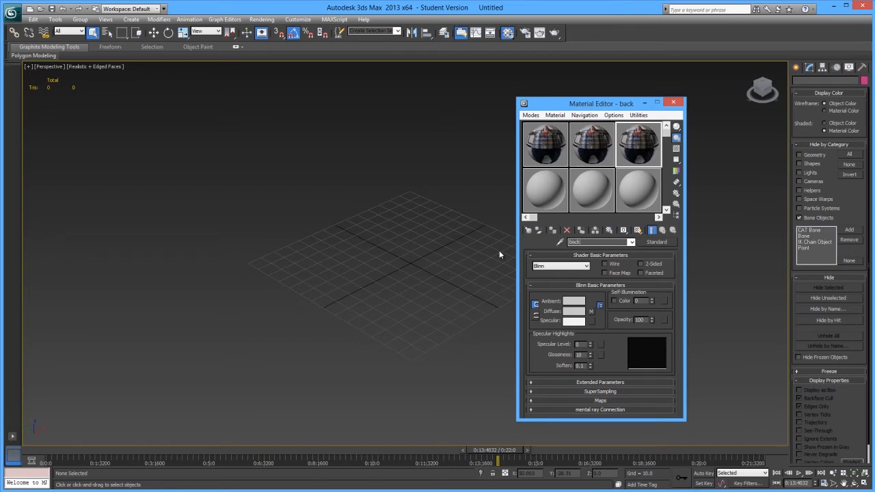
Replace the side material's diffuse bitmap with the side image from the Body folder
left_click(592, 144)
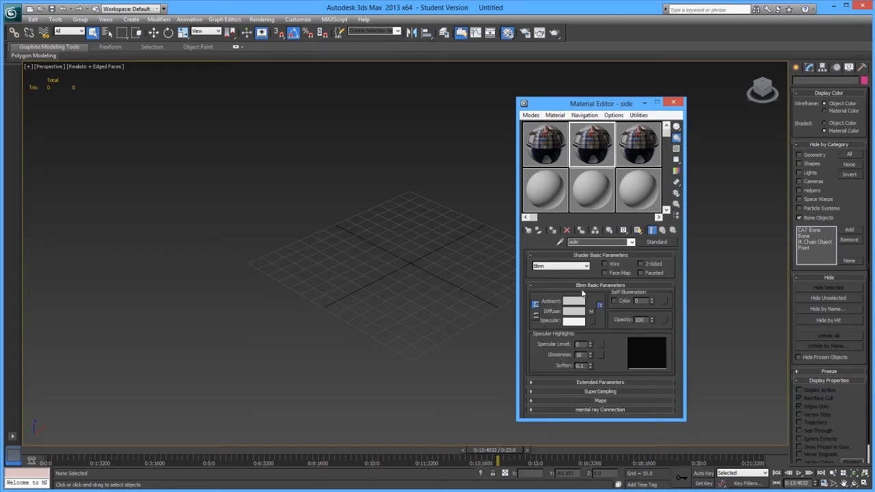
left_click(592, 313)
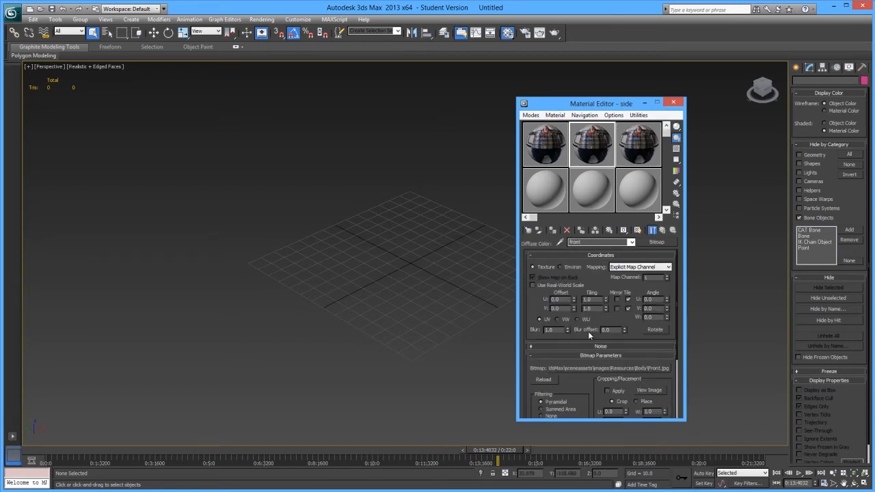
left_click(586, 368)
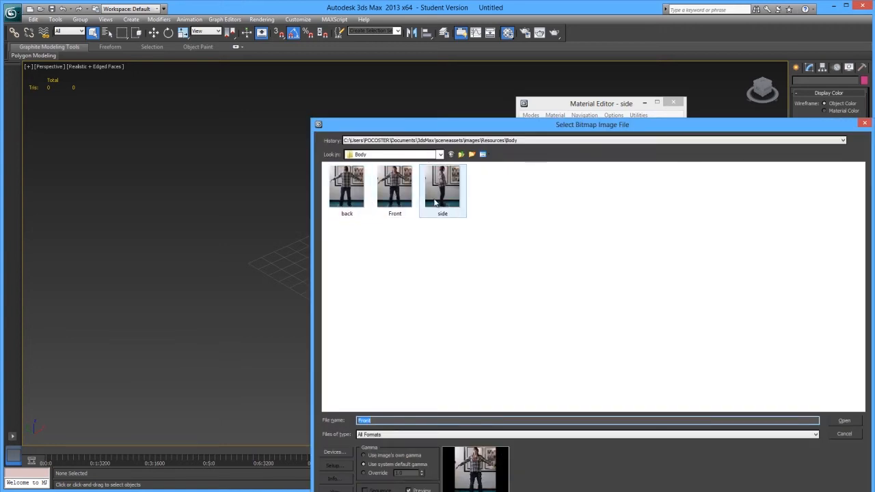
left_click(435, 202)
left_click(847, 420)
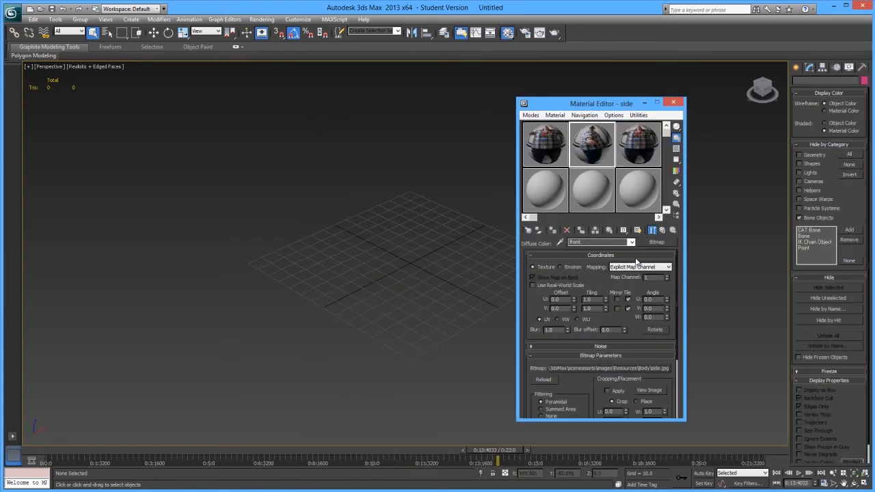
Replace the back material's diffuse bitmap with the back image, checking the statistics of all three body images
left_click(630, 155)
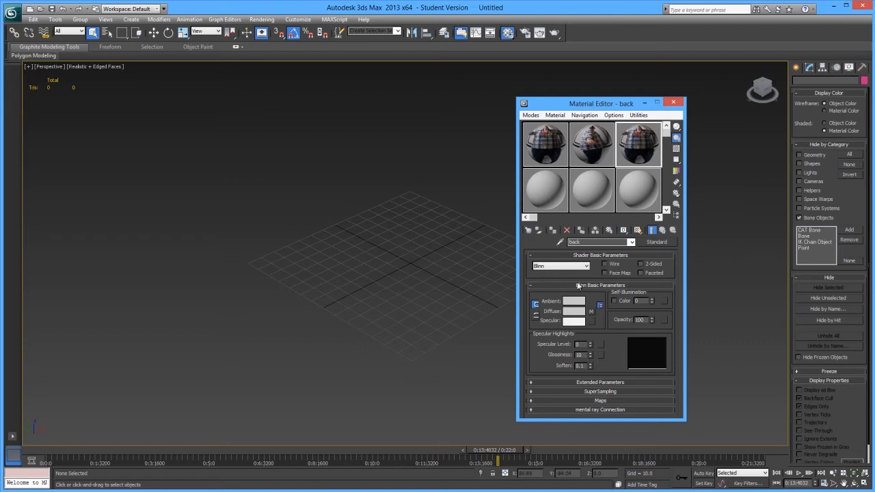
left_click(591, 311)
left_click(606, 369)
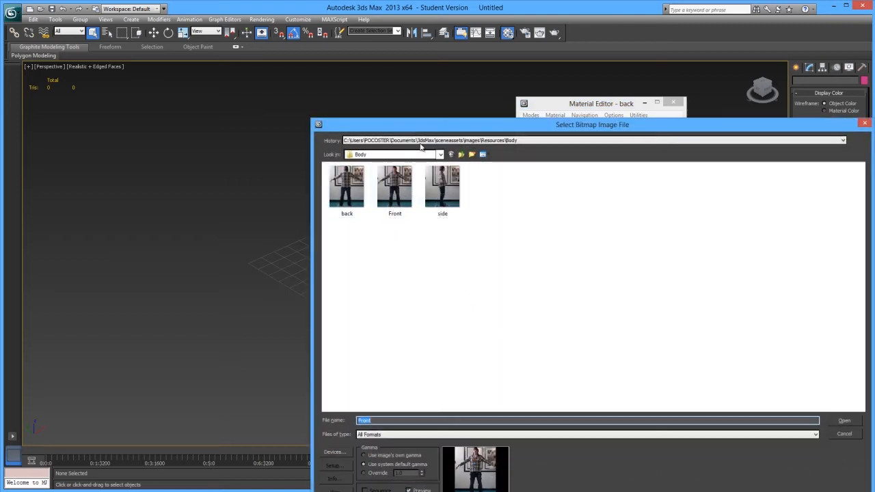
left_click_drag(424, 129, 409, 83)
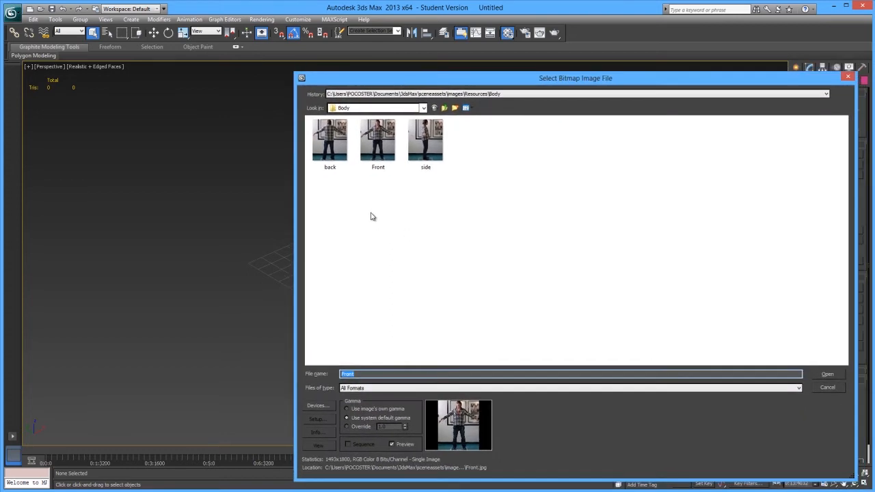
left_click(337, 164)
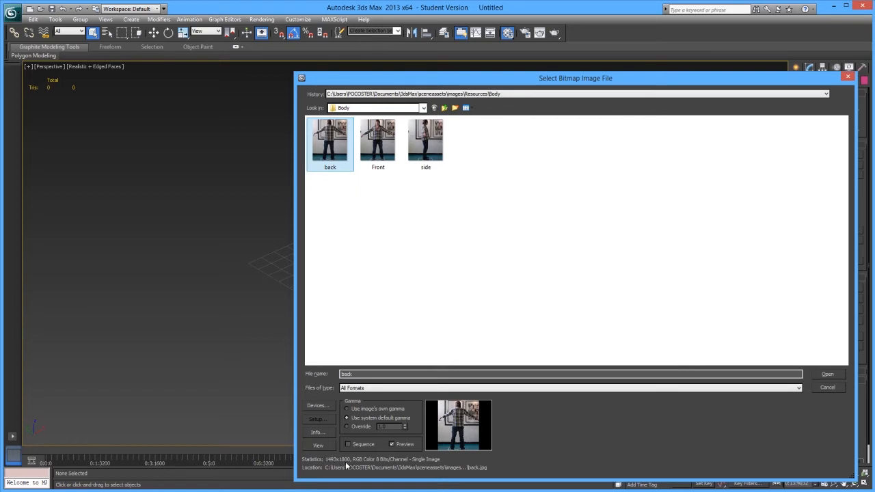
left_click(380, 148)
left_click(425, 144)
left_click(324, 152)
left_click(828, 375)
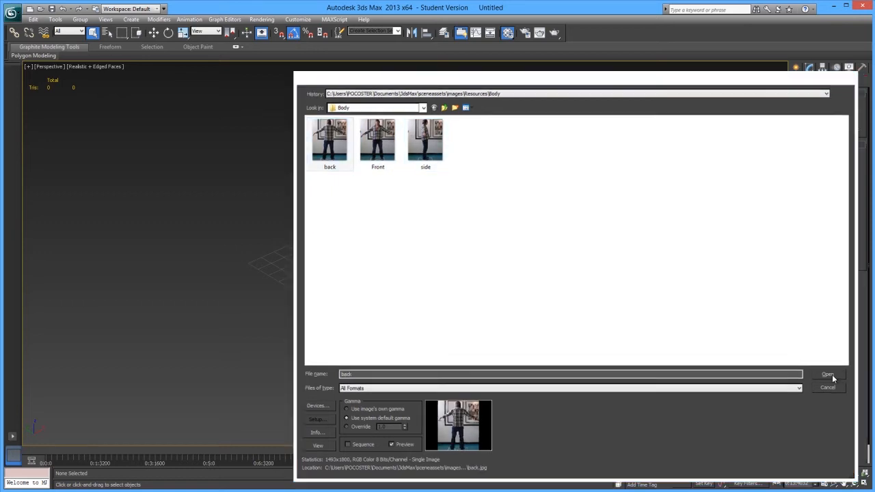
View the back material's bitmap in the Specify Cropping/Placement window to check the image
left_click_drag(564, 104, 360, 113)
left_click_drag(426, 112, 680, 103)
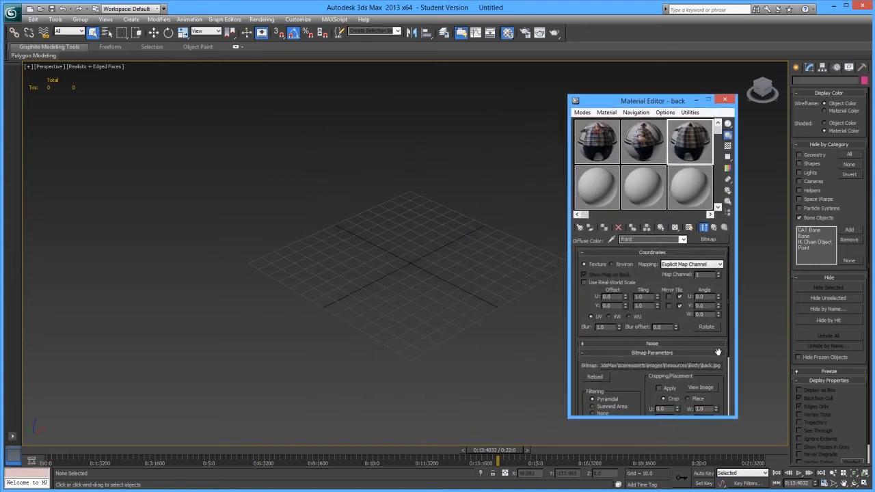
left_click(698, 388)
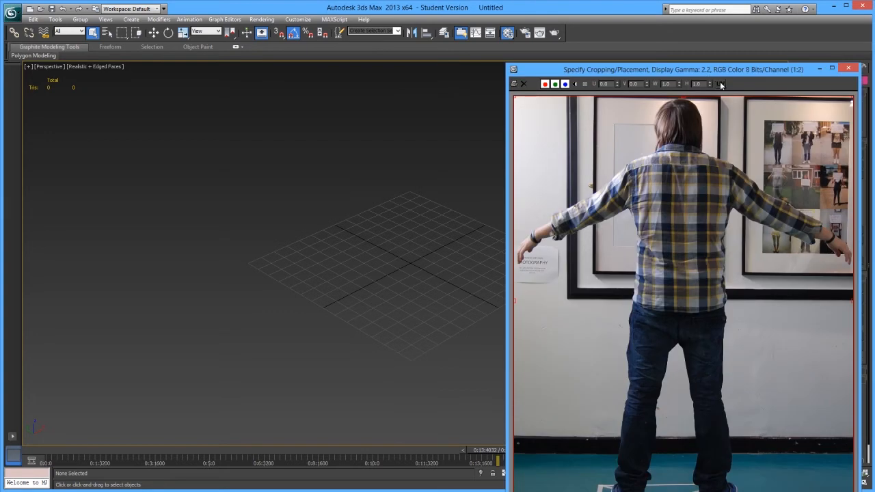
Show the back bitmap's crop dimensions in pixels and switch the viewport to the Front view
left_click(721, 84)
left_click_drag(674, 76, 596, 33)
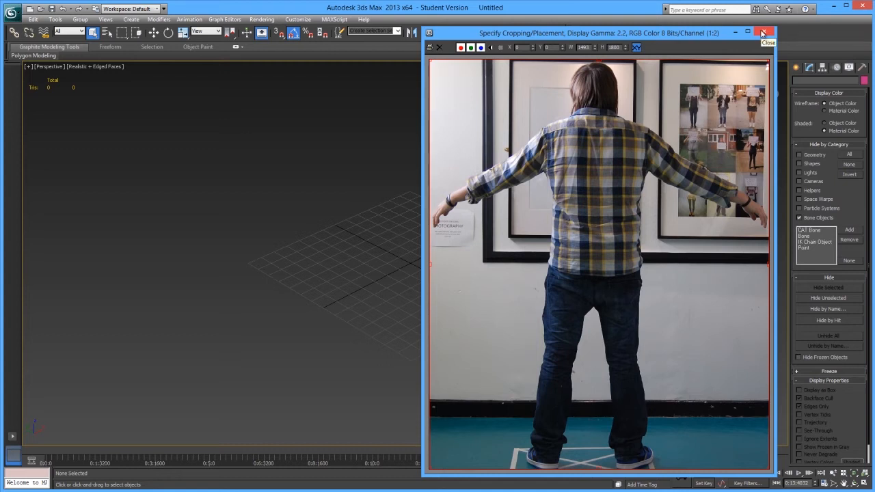
middle_click_drag(375, 234, 230, 225)
key("f")
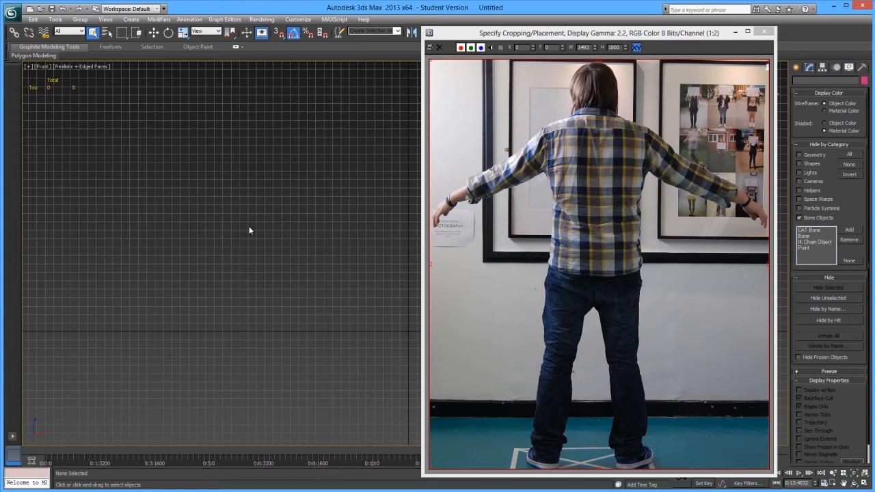
scroll(241, 245, "up", 2)
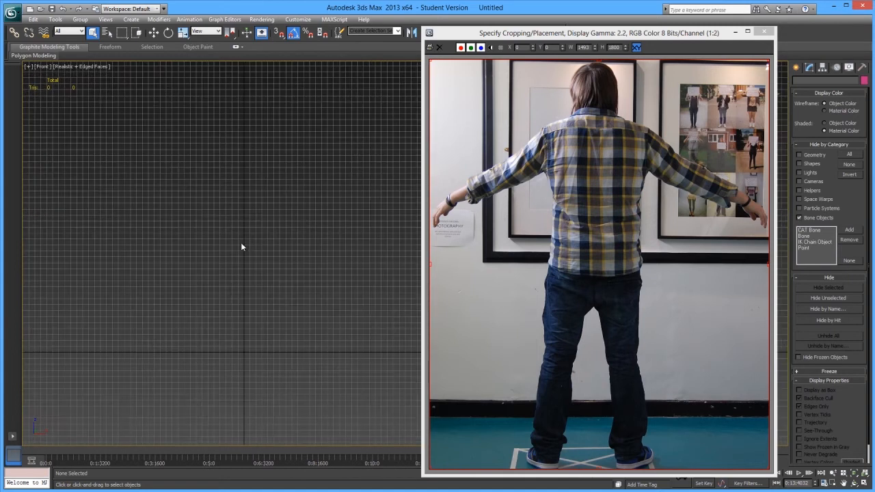
left_click_drag(766, 31, 756, 45)
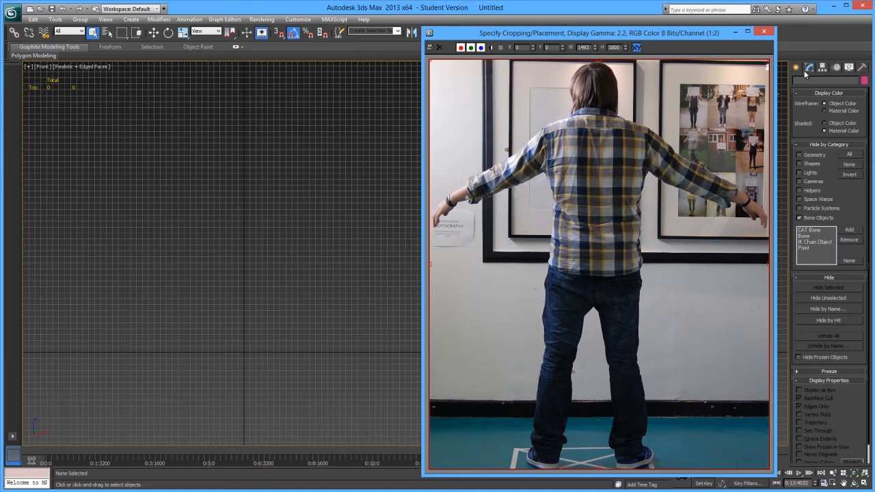
Draw a standard primitive plane about 3570 long and 2174 wide in the Front view, ready to move
left_click(797, 68)
left_click(843, 164)
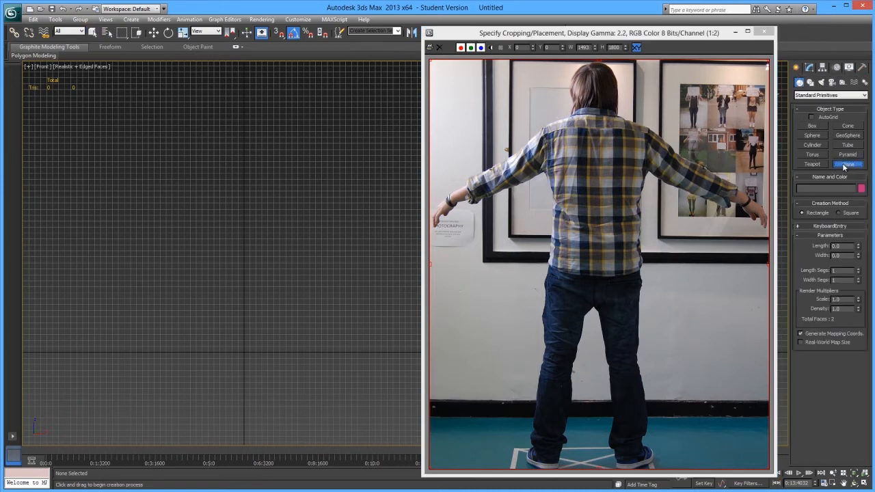
left_click_drag(185, 150, 315, 363)
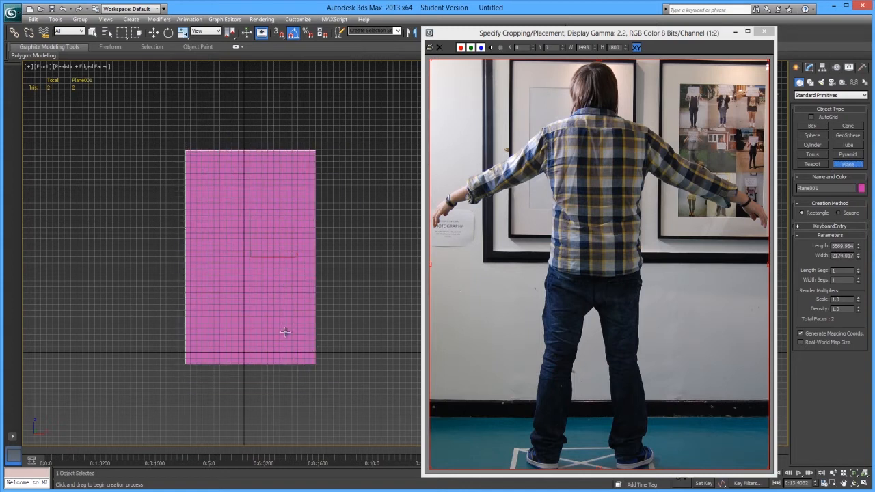
key("w")
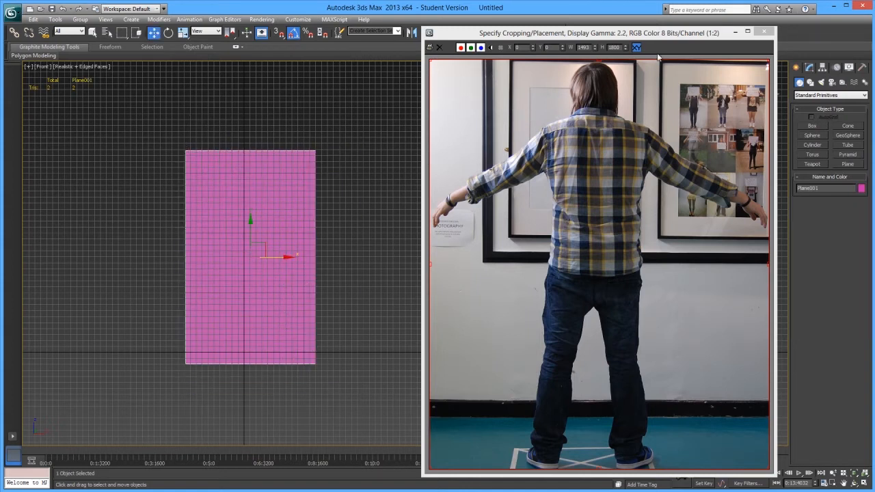
Set the plane's length to 1800 and its width to 1493 to match the back image's pixel dimensions
left_click(810, 67)
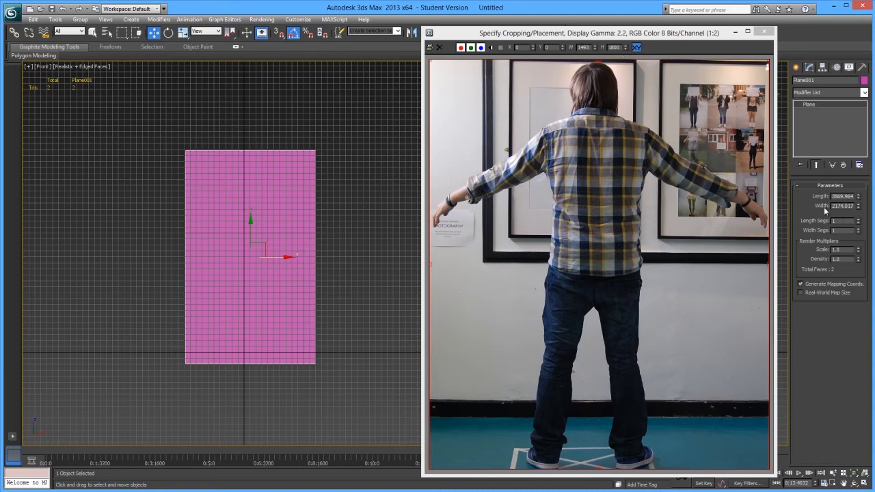
double_click(852, 196)
type("1800")
key("Tab")
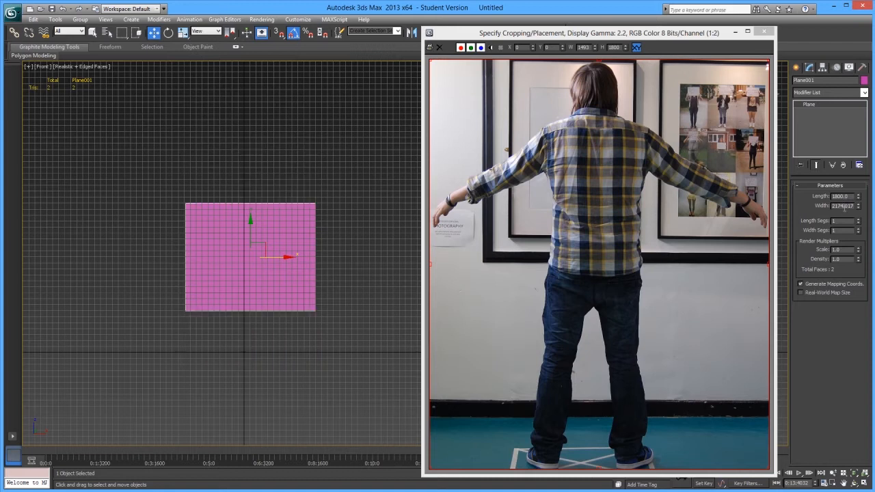
type("1493")
key("Return")
middle_click_drag(218, 270, 337, 269)
scroll(195, 283, "up", 4)
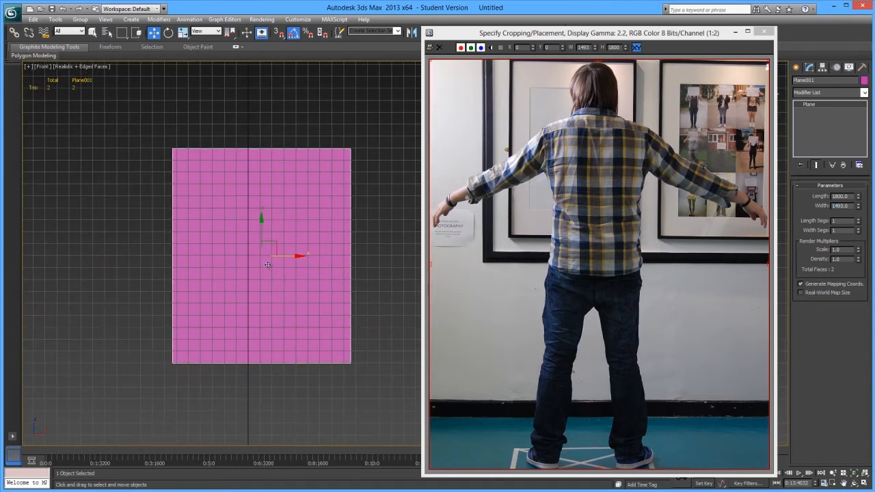
Move the plane so it is centred on the vertical axis with its base just above the ground line, and close the image window
scroll(347, 266, "down", 2)
middle_click_drag(340, 238, 319, 217)
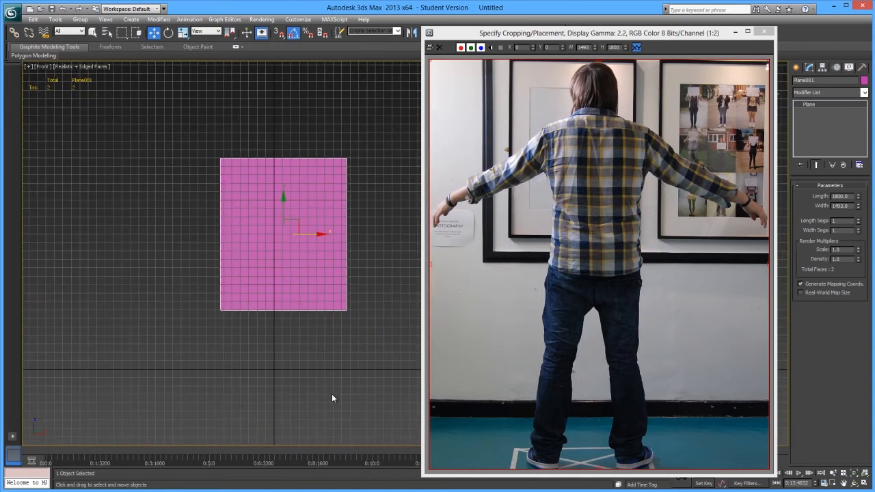
left_click_drag(299, 221, 289, 276)
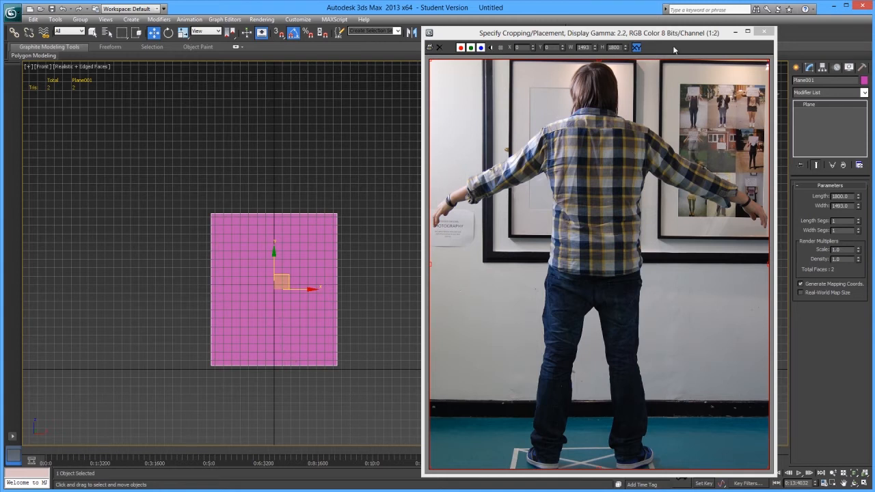
left_click(764, 32)
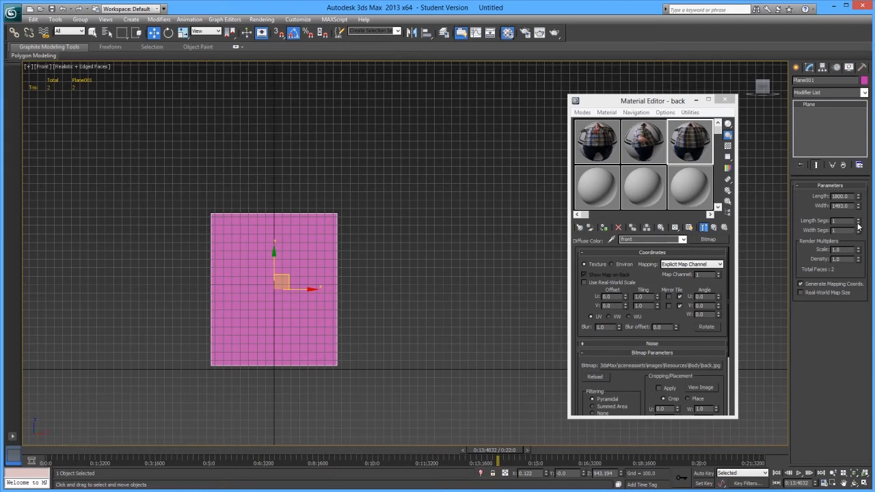
left_click(858, 219)
left_click(858, 220)
left_click(859, 219)
left_click(858, 220)
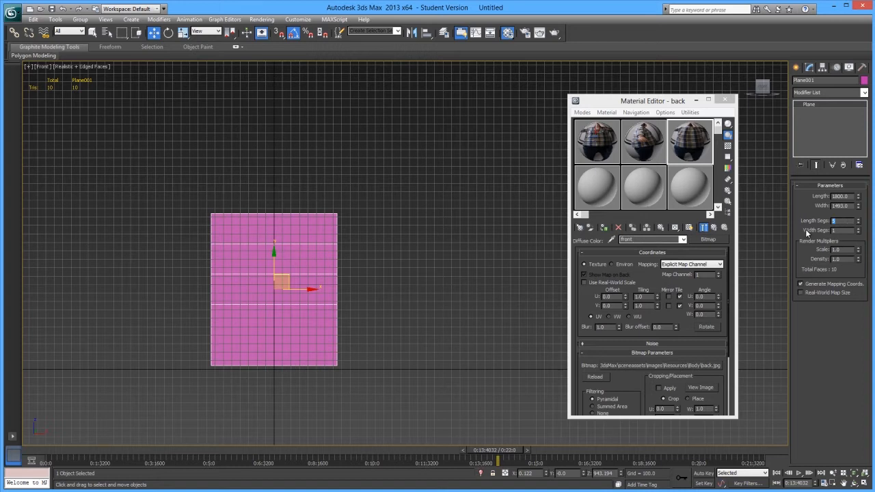
right_click(858, 222)
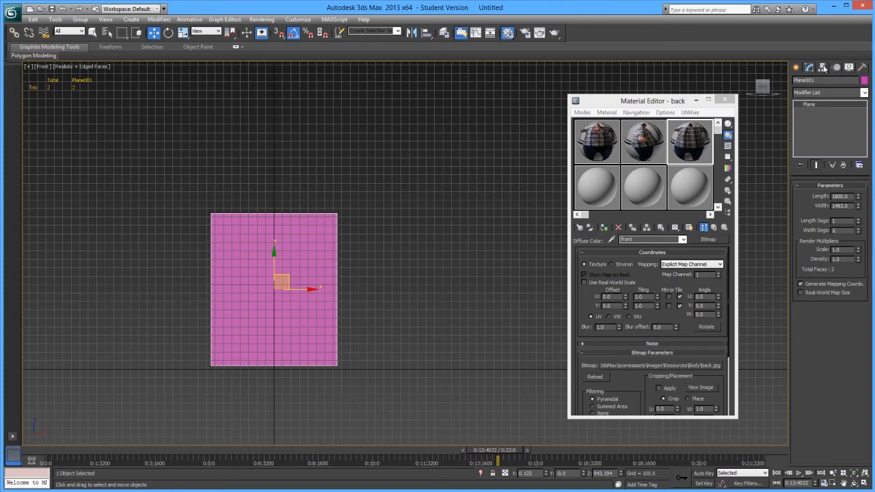
Convert the plane to an Editable Poly
right_click(277, 307)
mouse_move(321, 385)
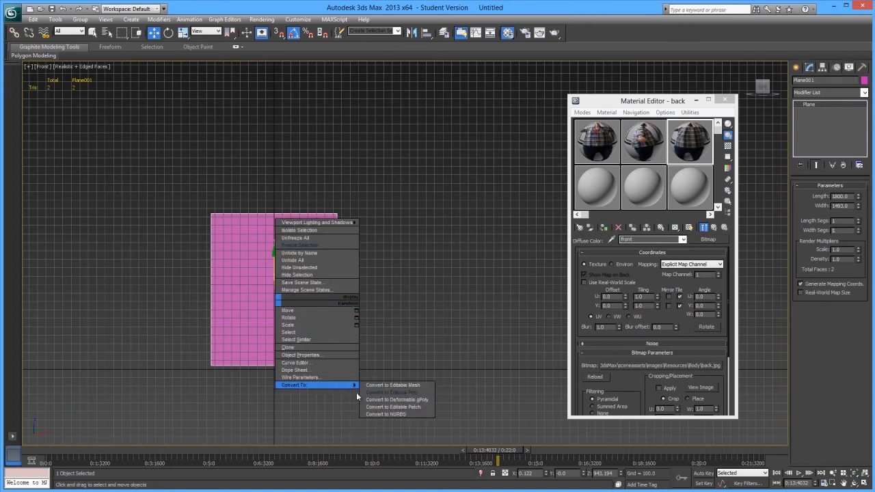
left_click(408, 393)
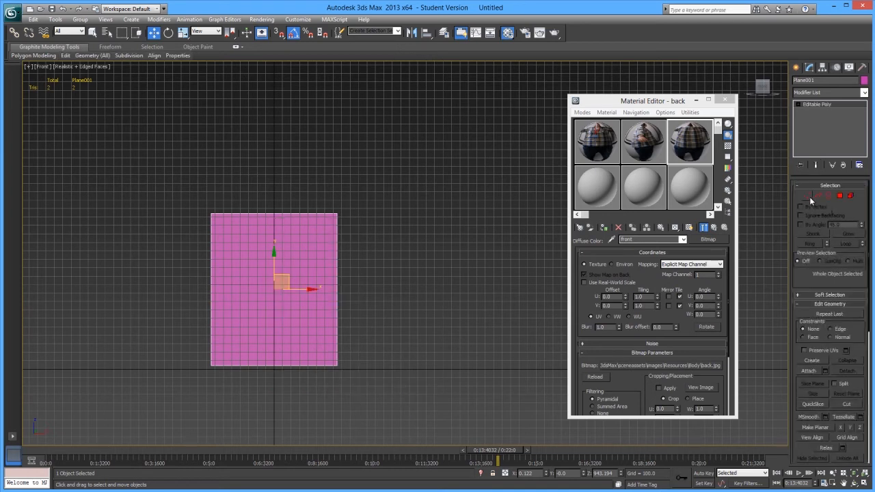
Select the plane's two bottom vertices, copy their Z coordinate, and return to the object level
left_click(806, 196)
left_click_drag(390, 358, 283, 408)
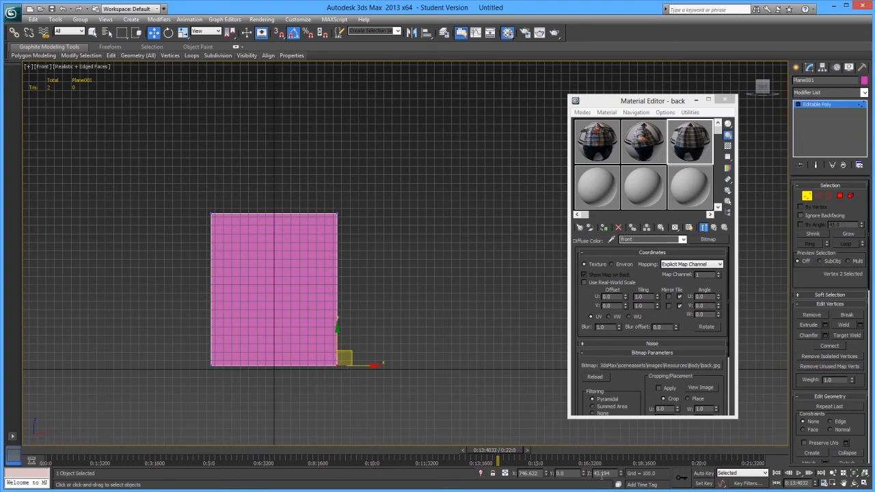
double_click(602, 473)
right_click(603, 474)
left_click(509, 378)
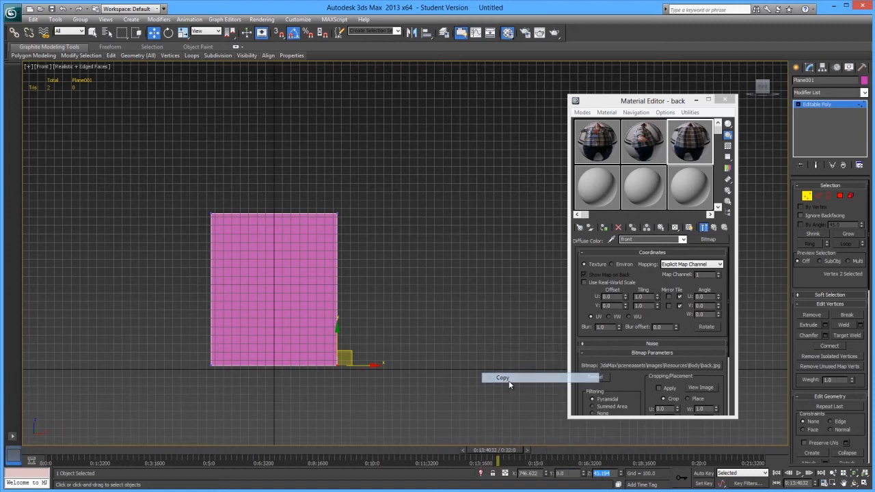
left_click(799, 105)
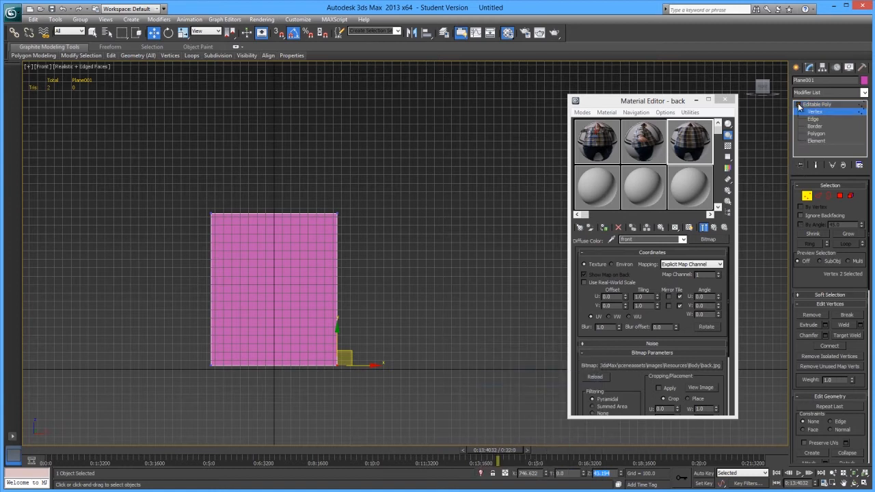
left_click(817, 104)
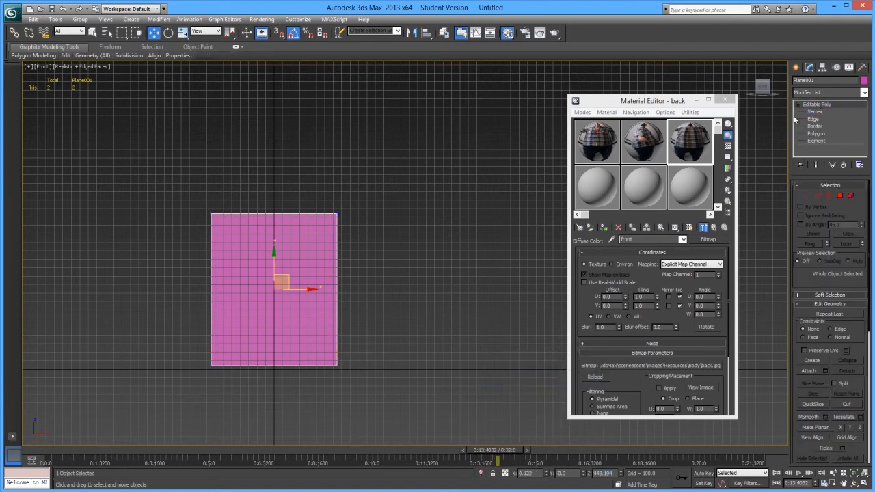
Affecting only the pivot, move the plane's pivot to its bottom edge by pasting the copied Z value 43.194
left_click(822, 69)
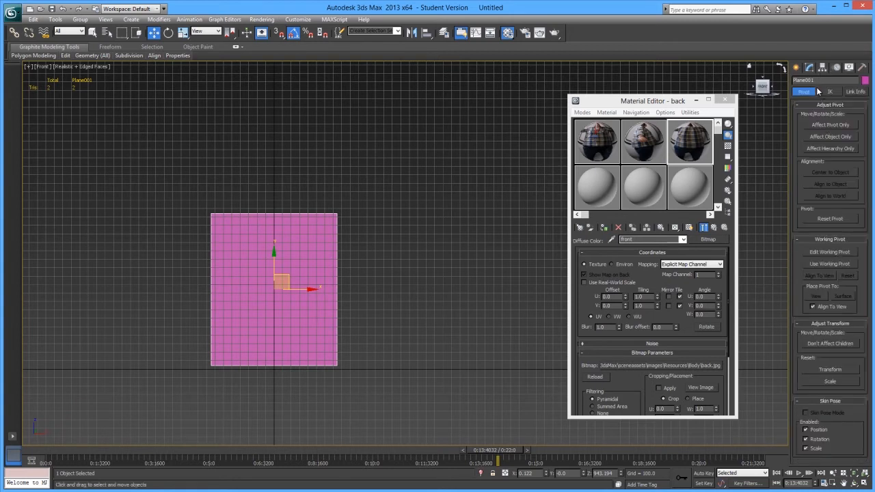
left_click(824, 127)
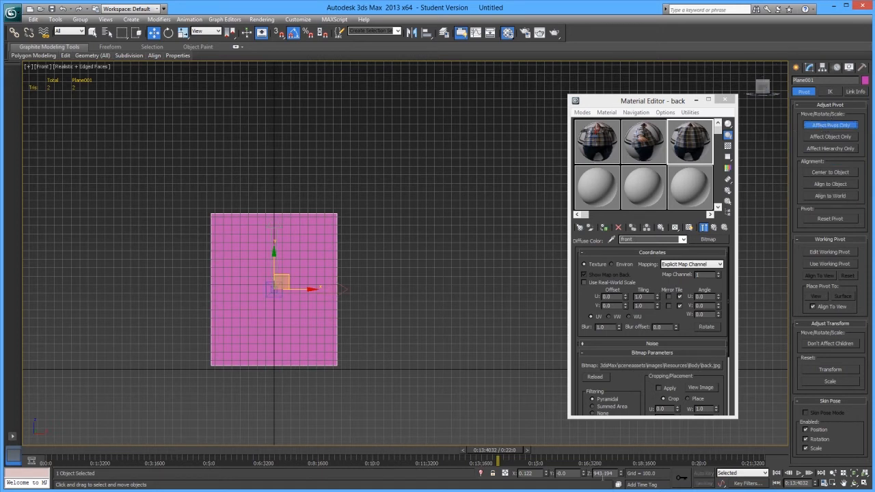
right_click(602, 474)
left_click(510, 388)
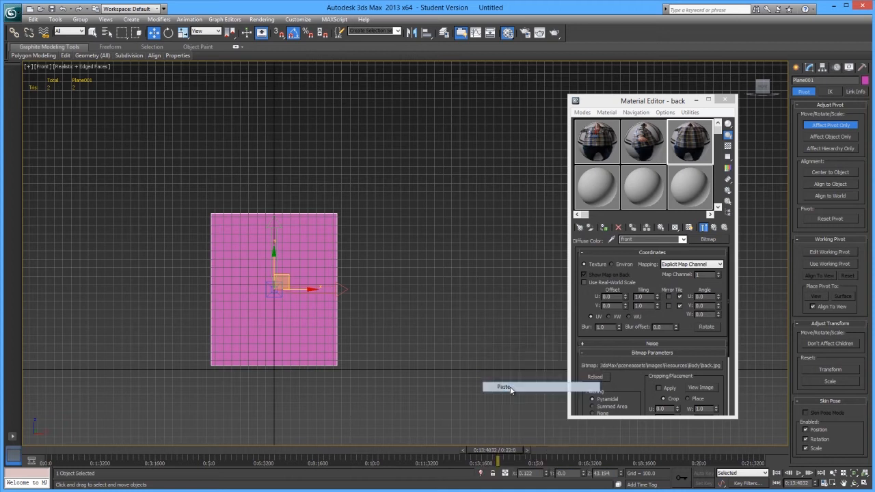
key("Return")
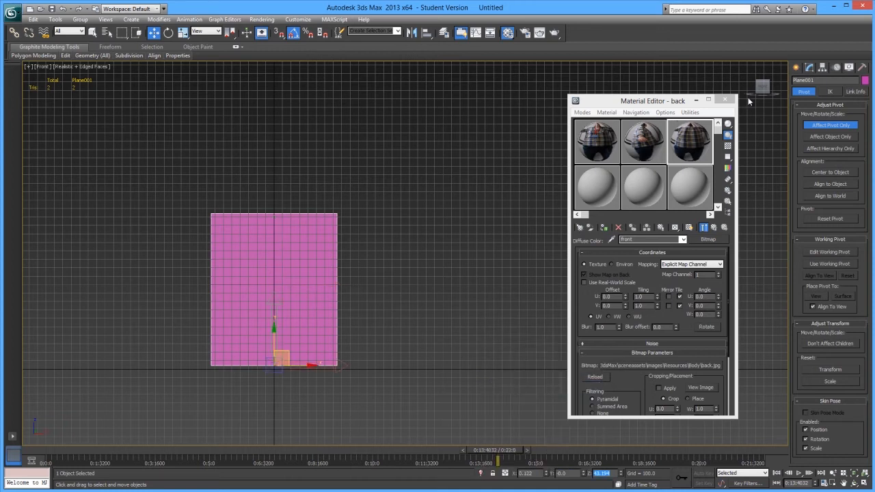
left_click(813, 127)
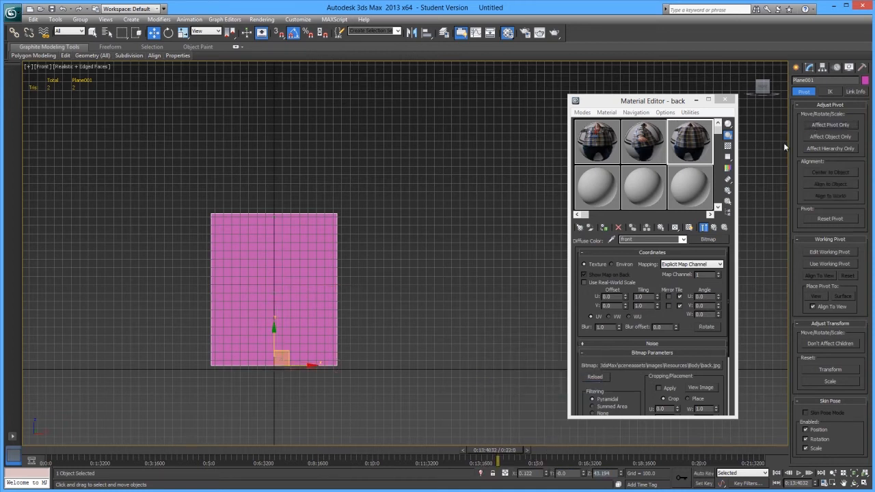
Centre the pivot on the plane and reapply the copied Z value 43.194 to the pivot
left_click(829, 124)
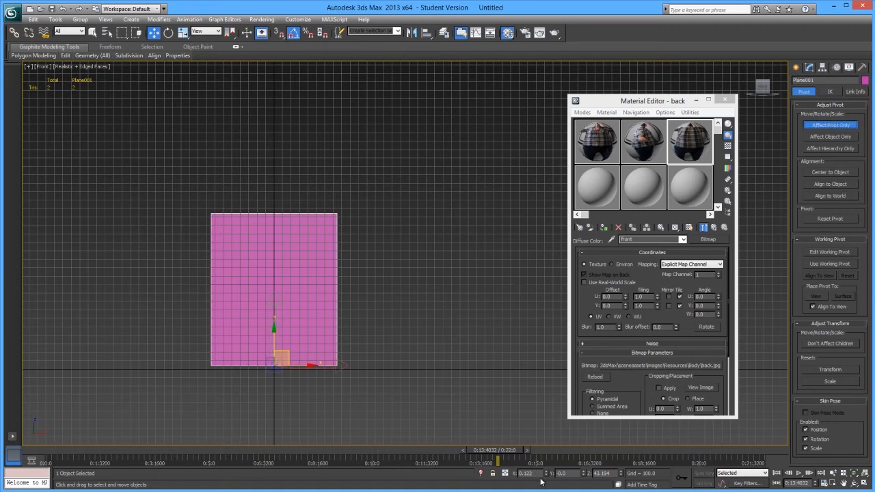
left_click(818, 173)
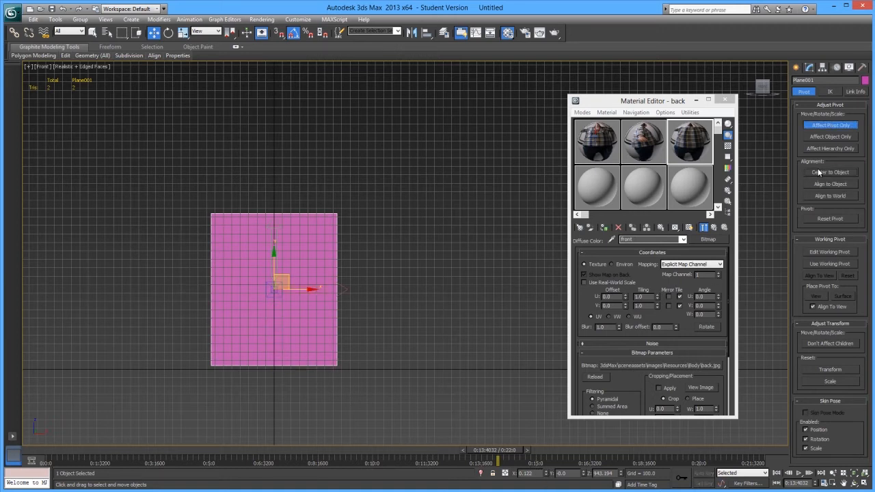
double_click(609, 473)
right_click(610, 472)
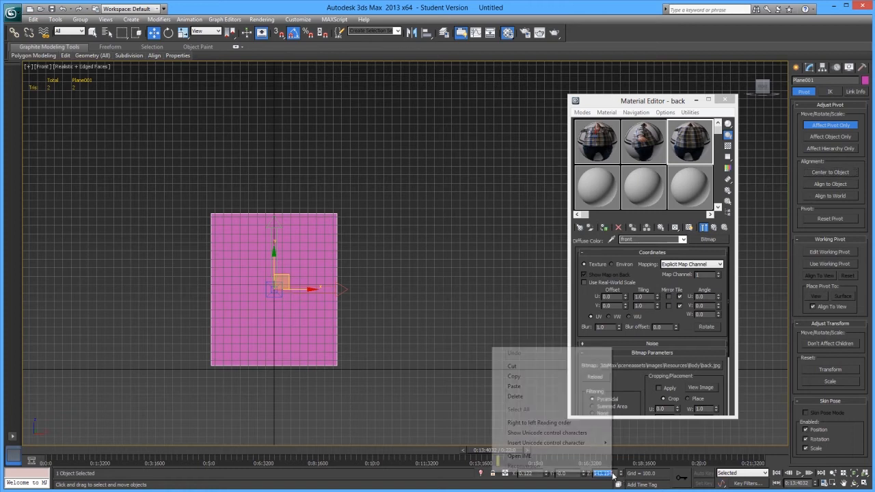
left_click(528, 387)
key("Return")
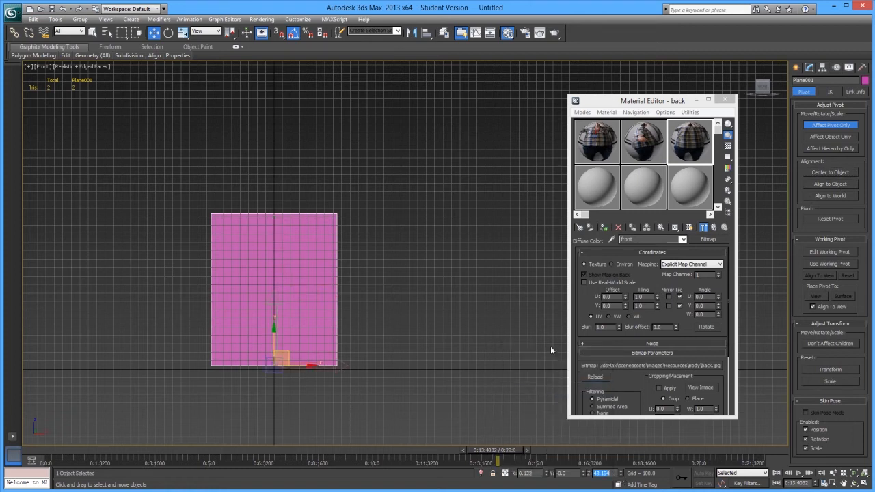
left_click(832, 127)
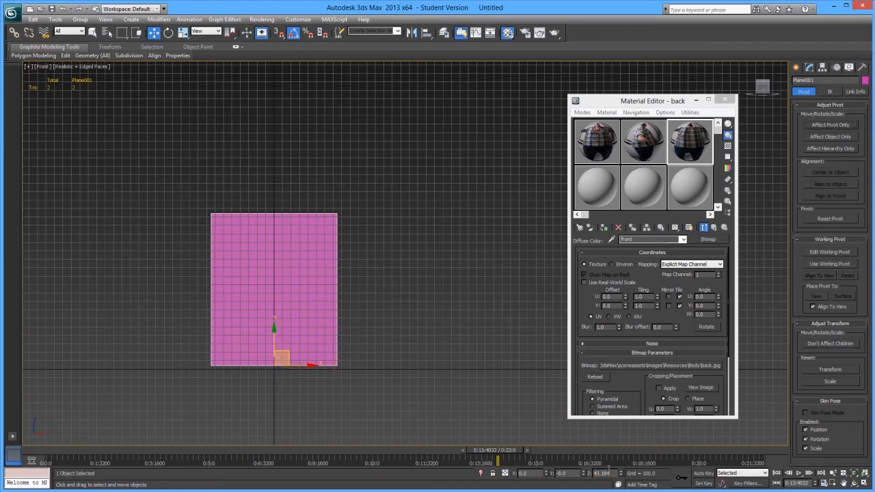
Set the plane's X and Z positions to 0 so its base sits at the origin, and check it in the Perspective view
right_click(621, 474)
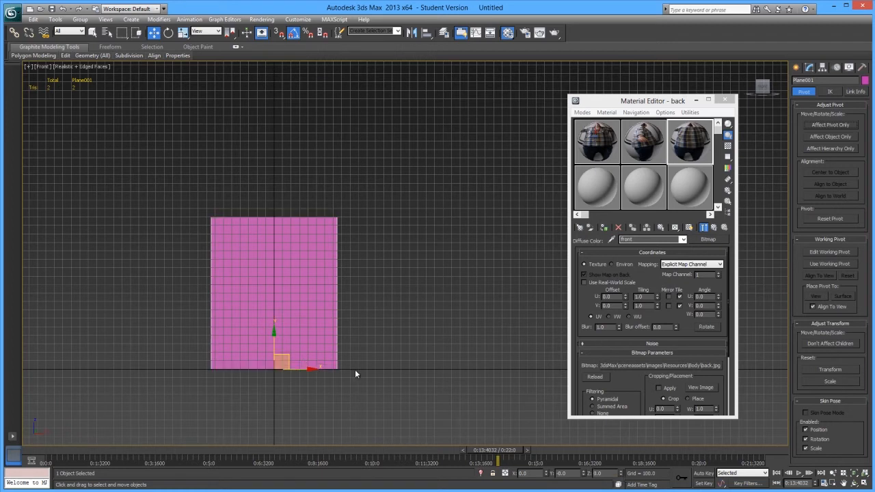
key("p")
middle_click_drag(368, 313, 352, 338, "alt")
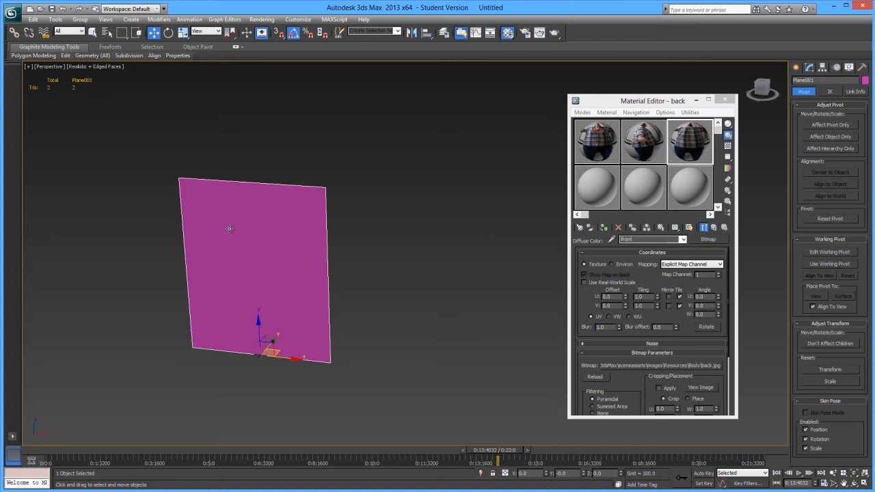
middle_click_drag(200, 240, 186, 250, "alt")
middle_click_drag(229, 267, 269, 219)
scroll(285, 255, "up", 3)
middle_click_drag(306, 259, 326, 345, "alt")
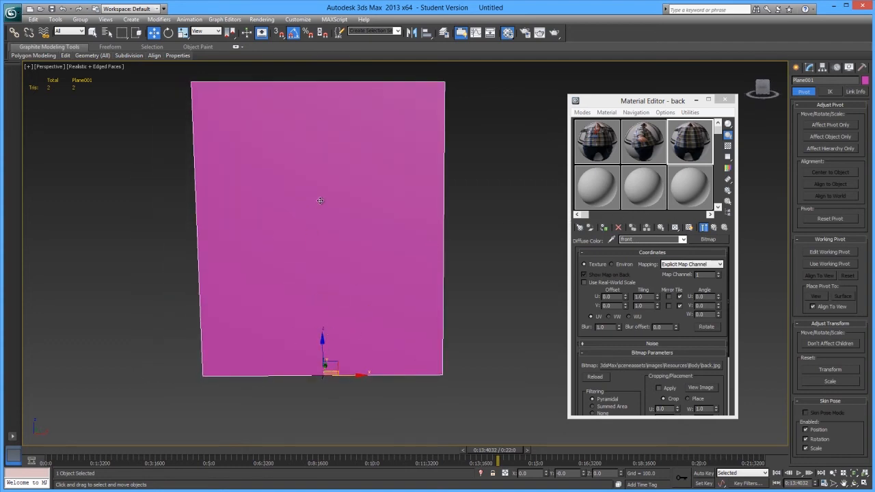
middle_click_drag(366, 323, 343, 319, "alt")
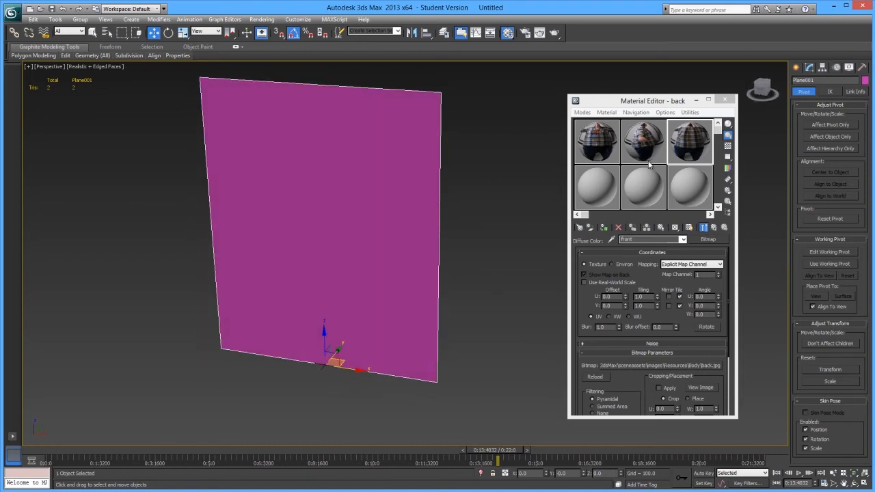
Assign the front image material to the plane and display its map in the Front view
middle_click_drag(441, 271, 376, 277, "alt")
key("f")
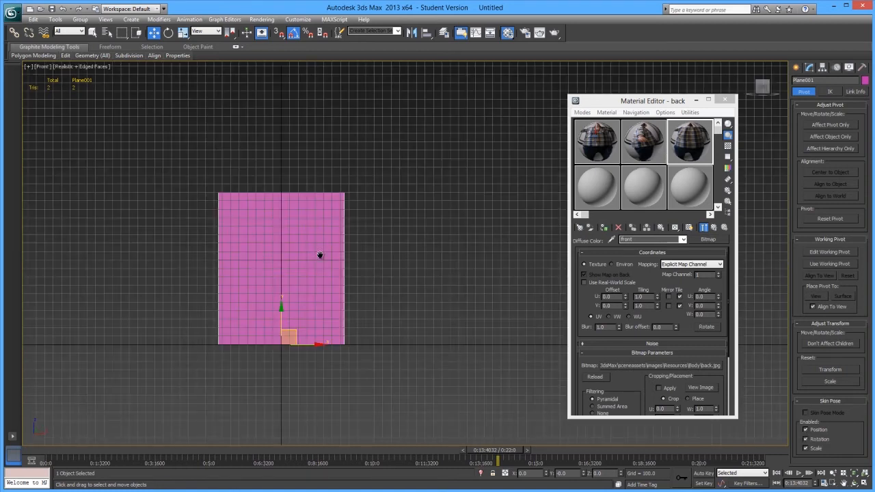
scroll(320, 255, "up", 3)
scroll(328, 253, "up", 3)
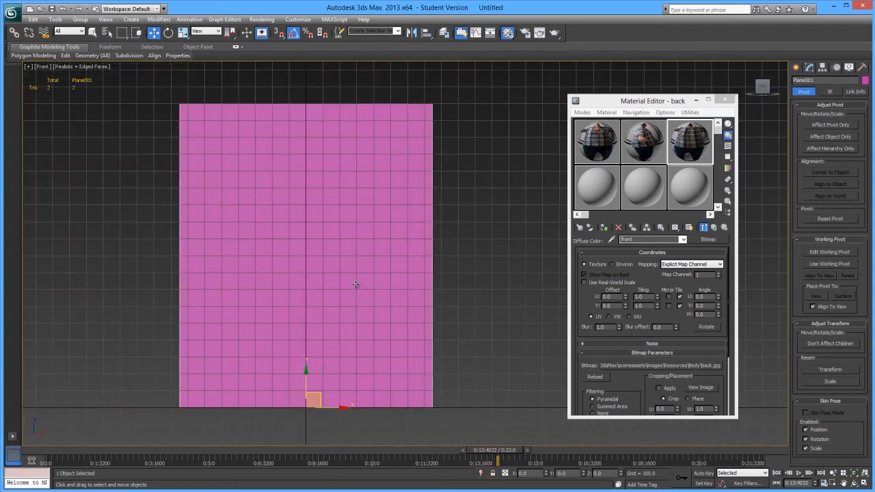
left_click(590, 147)
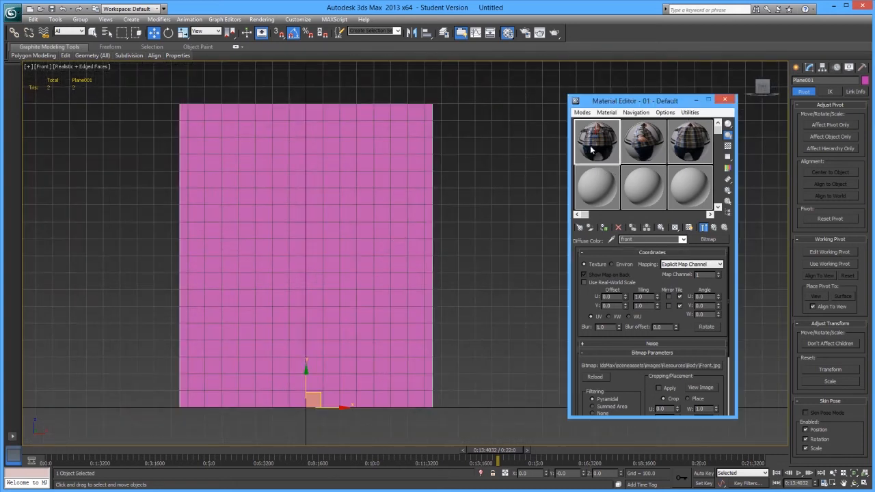
left_click(605, 229)
left_click(689, 228)
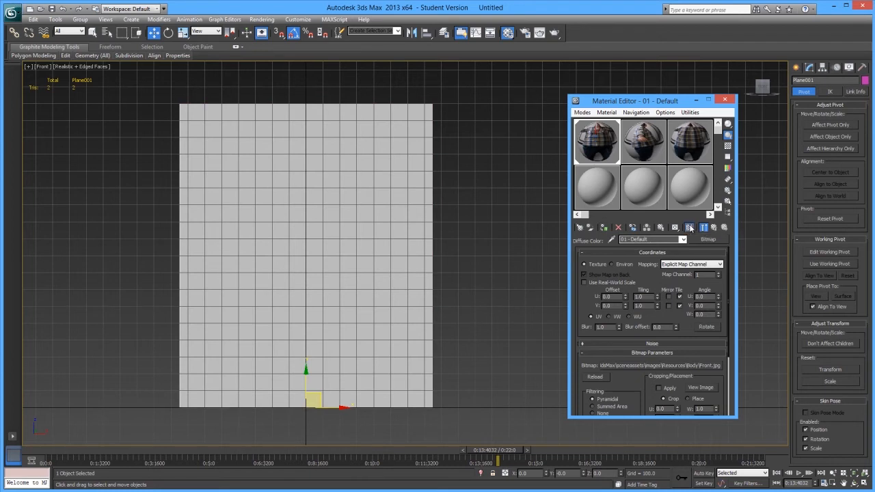
middle_click_drag(412, 249, 455, 246)
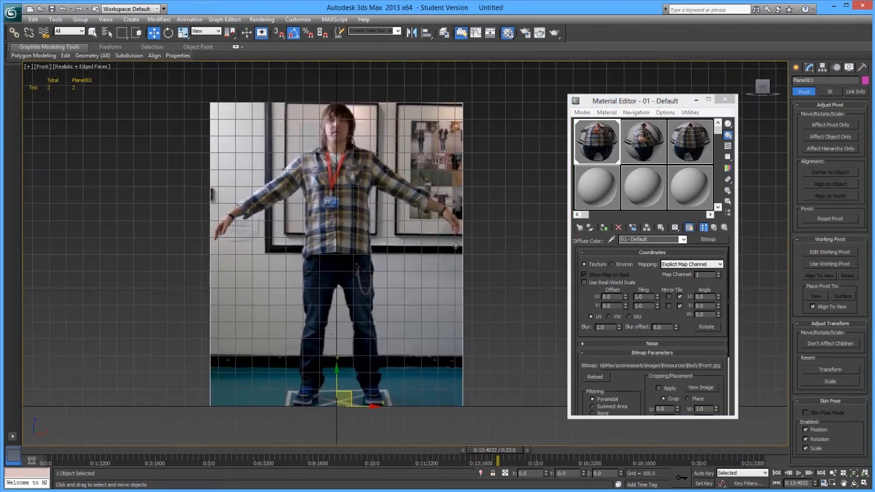
Go up to the front material's parent level, display it realistically in the viewport, and check the image quality on the plane
scroll(330, 264, "up", 10)
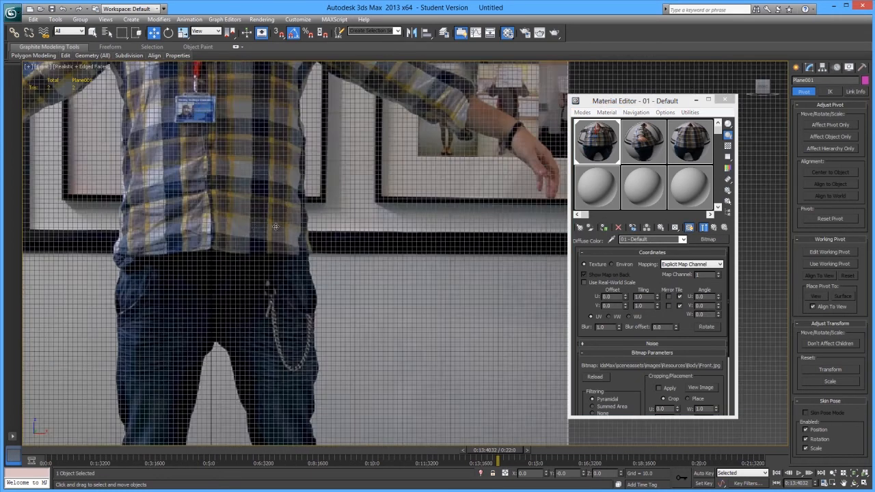
scroll(382, 232, "down", 5)
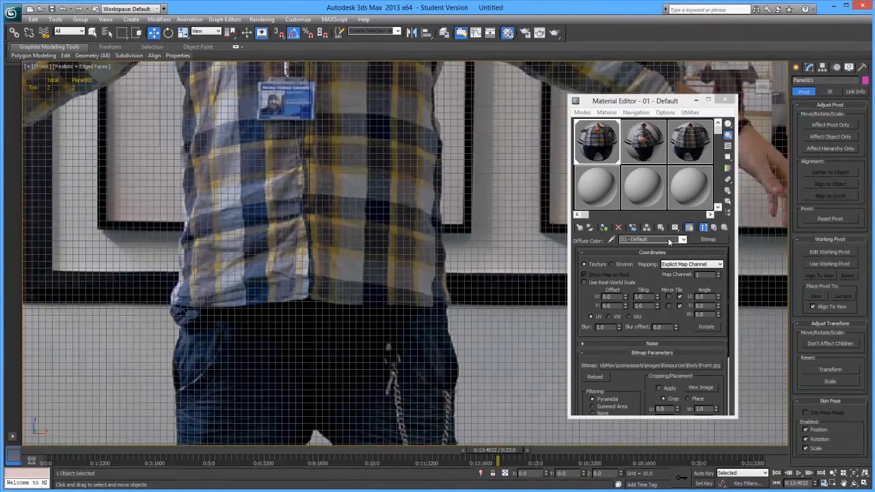
left_click(715, 228)
left_click(689, 227)
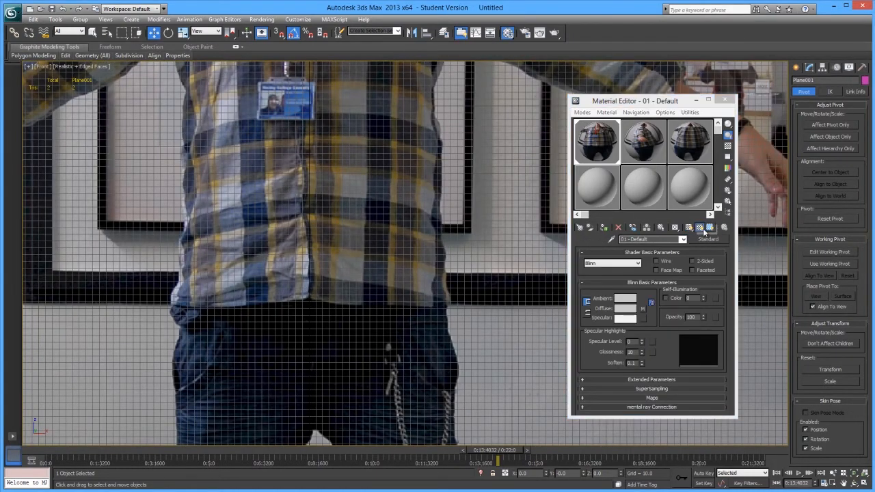
left_click(690, 228)
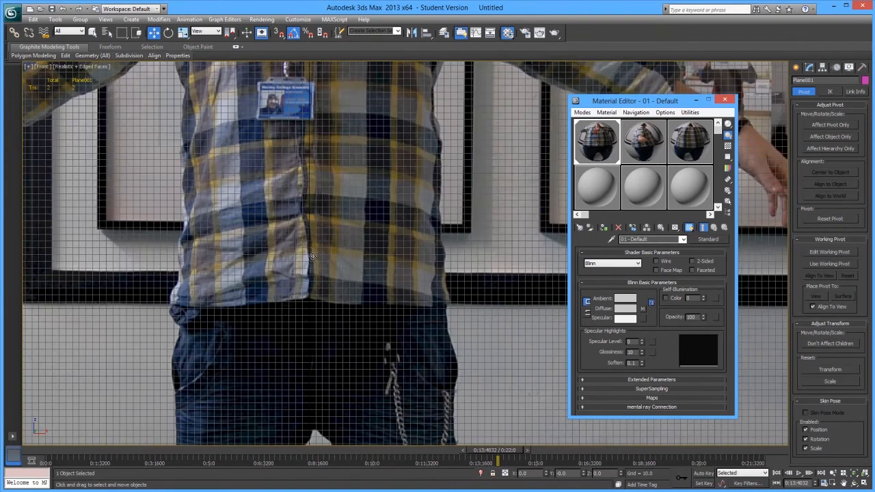
scroll(286, 244, "up", 2)
scroll(267, 244, "up", 2)
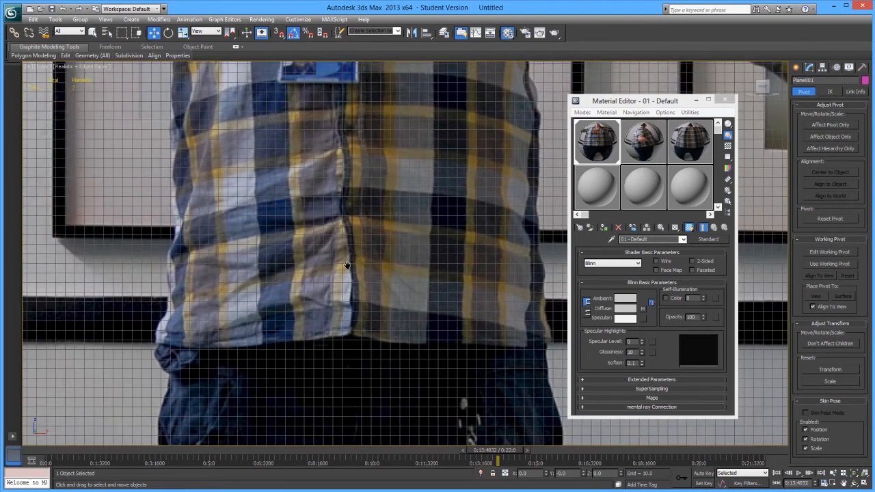
scroll(347, 265, "down", 4)
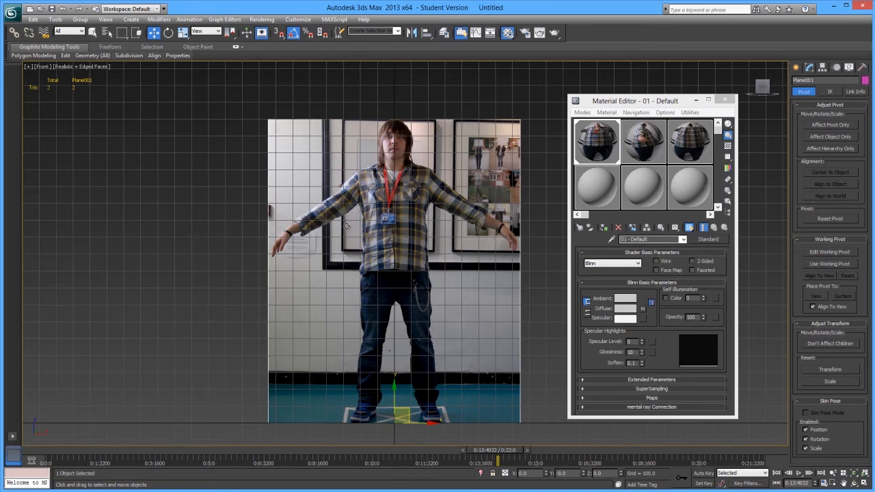
middle_click_drag(404, 320, 393, 315)
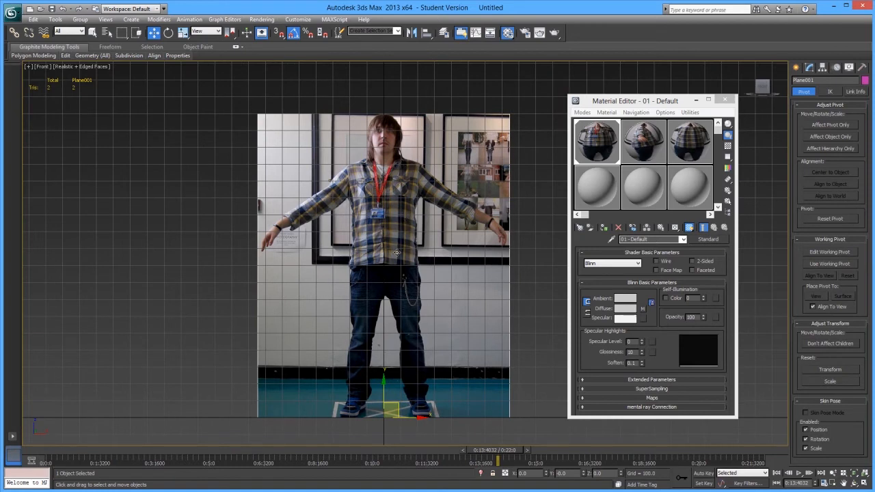
In the Perspective view, create one copy of the front plane rotated 90 degrees about the vertical axis
key("p")
scroll(382, 231, "down", 2)
middle_click_drag(371, 236, 349, 293, "alt")
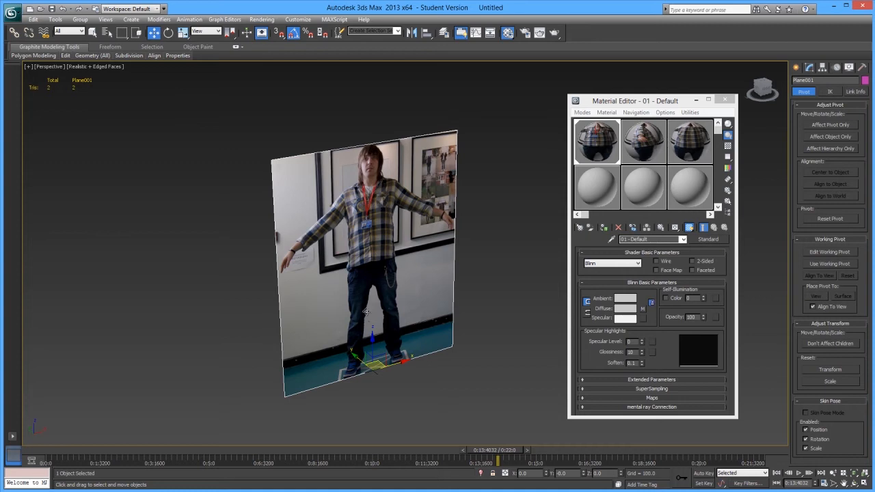
middle_click_drag(366, 312, 366, 281)
key("e")
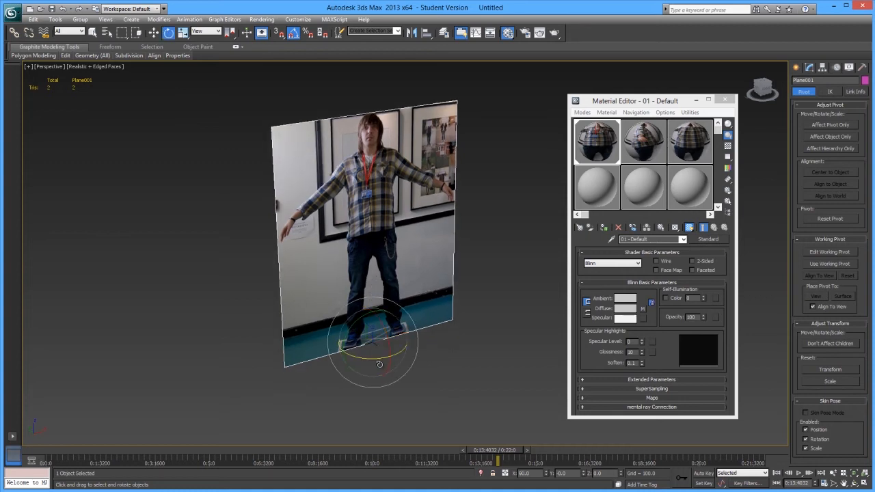
mouse_move(379, 357)
left_mouse_down("shift")
mouse_move(337, 360)
mouse_move(349, 366)
left_mouse_up("shift")
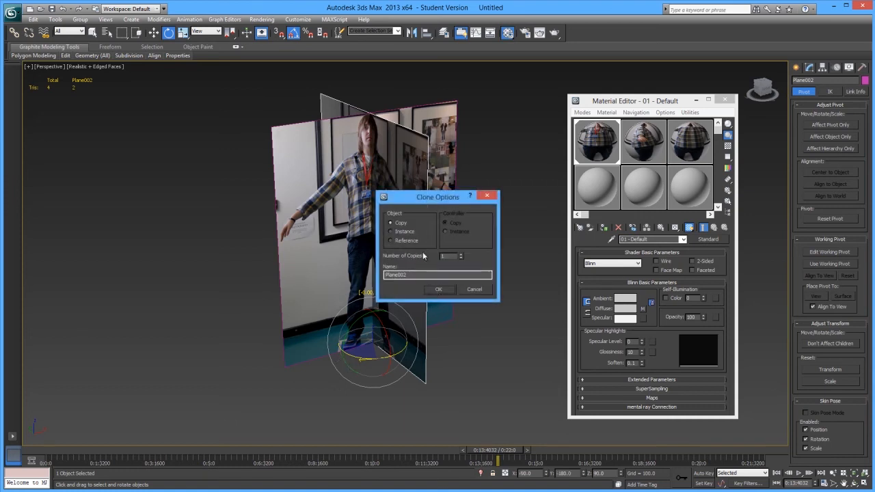
left_click(437, 291)
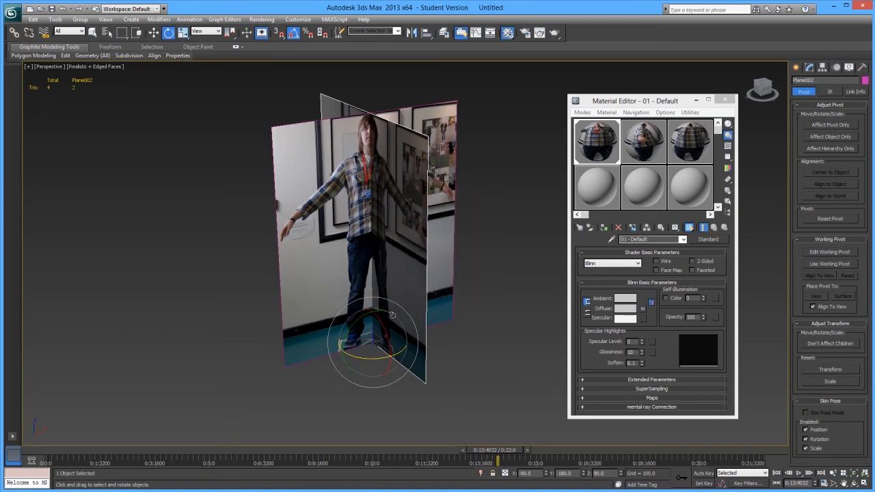
Assign the side image material to the rotated copy and display it as a realistic material with maps
middle_click_drag(305, 320, 350, 333, "alt")
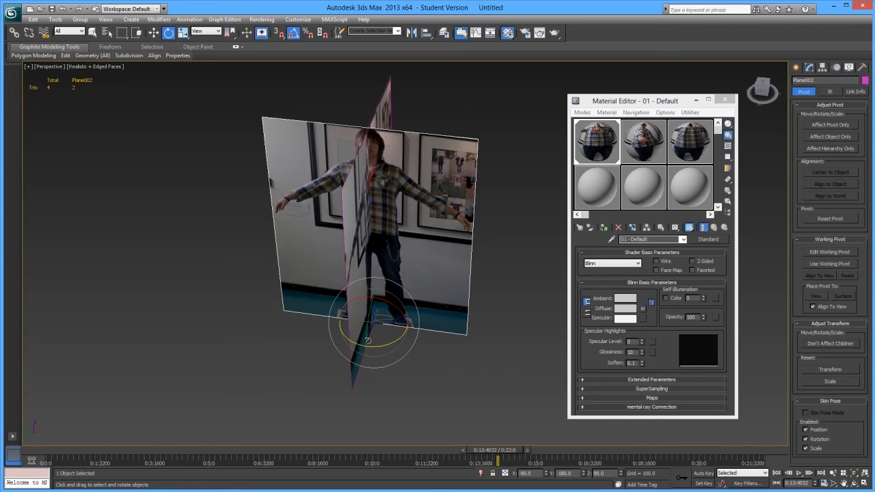
left_click(652, 136)
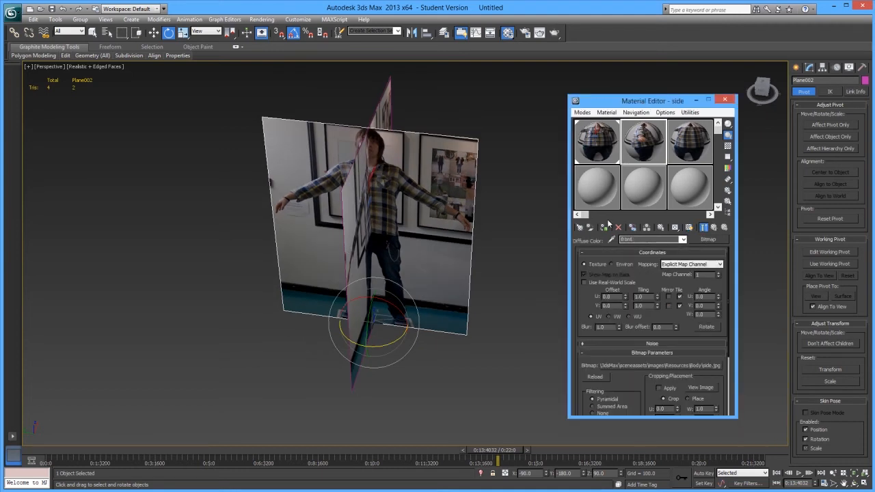
left_click(604, 227)
left_click(688, 228)
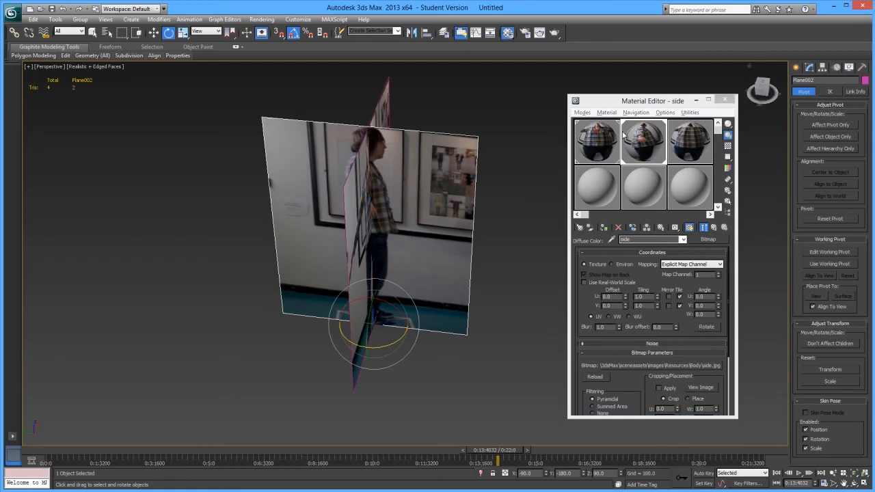
middle_click_drag(454, 201, 414, 222, "alt")
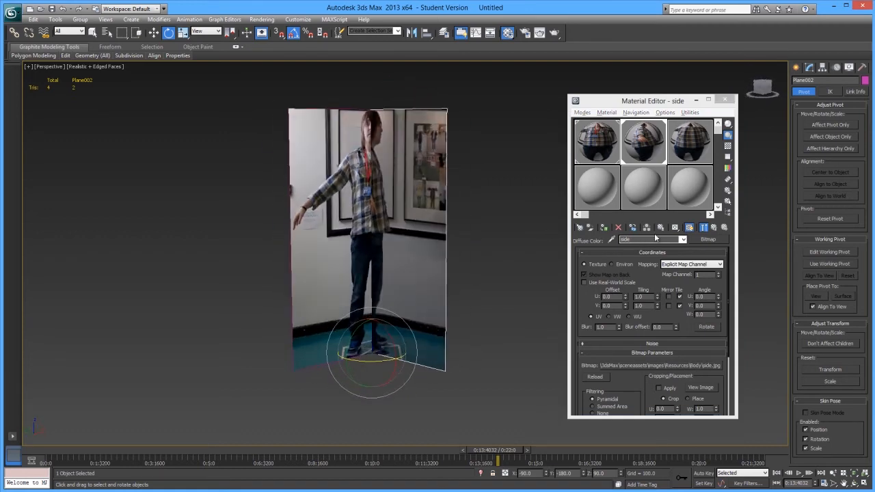
left_click(683, 240)
left_click(669, 248)
left_click(689, 230)
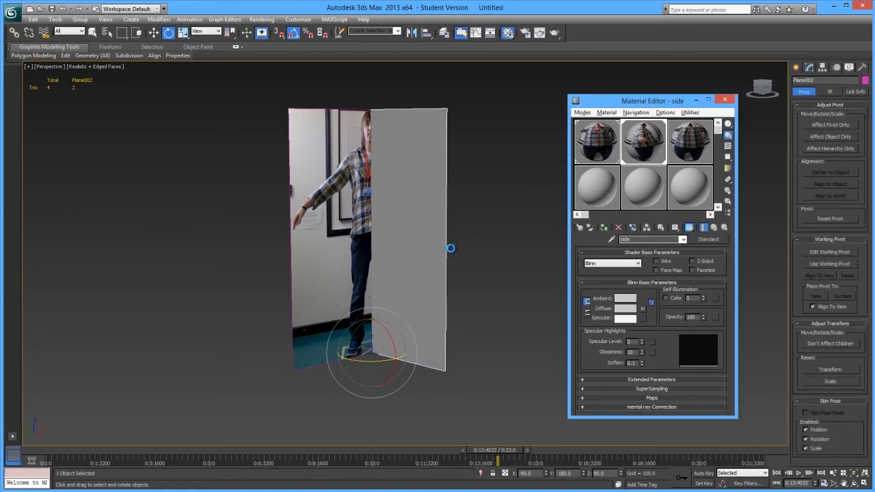
mouse_move(390, 209)
middle_mouse_down("alt")
mouse_move(438, 213)
mouse_move(407, 220)
mouse_move(430, 222)
mouse_move(397, 223)
mouse_move(450, 224)
mouse_move(393, 224)
middle_mouse_up("alt")
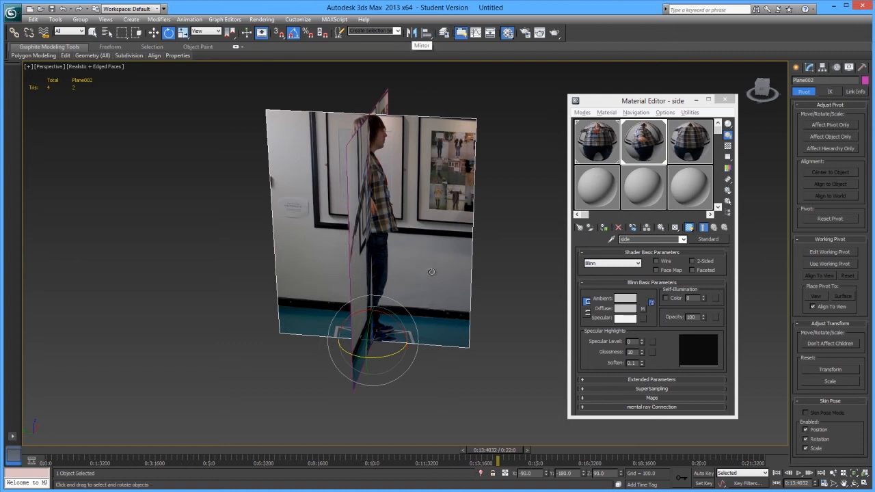
left_click(411, 32)
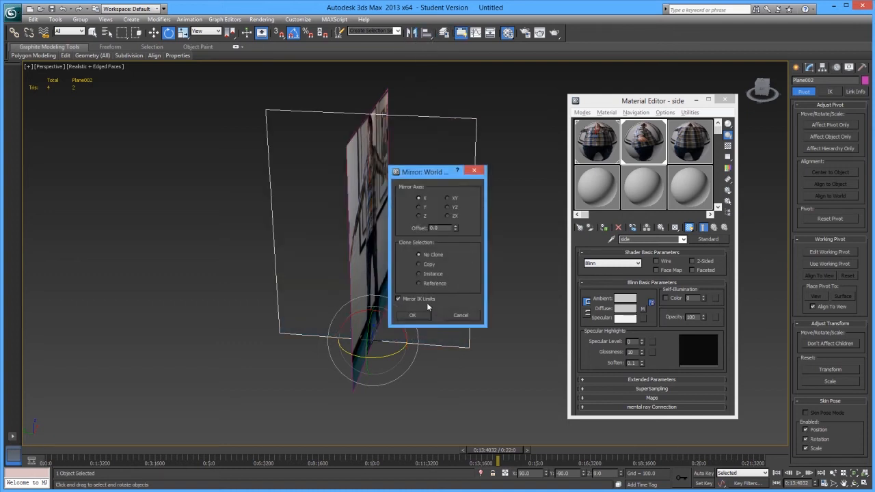
left_click(419, 263)
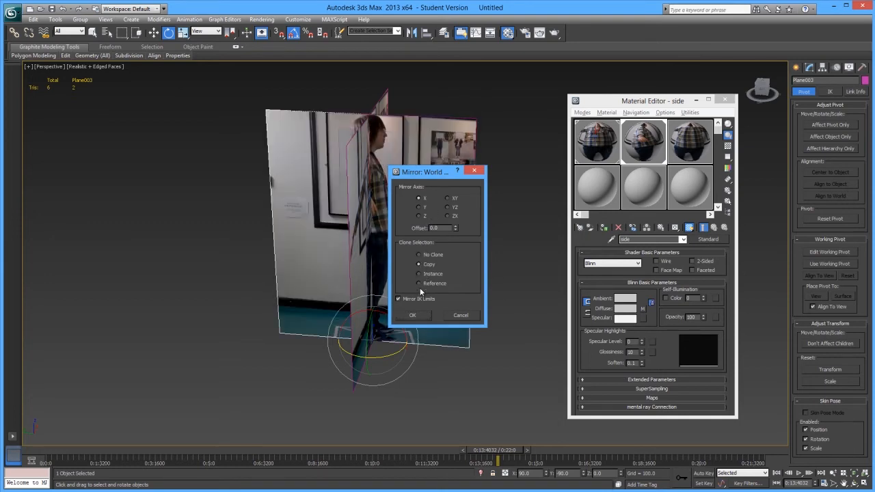
left_click(419, 207)
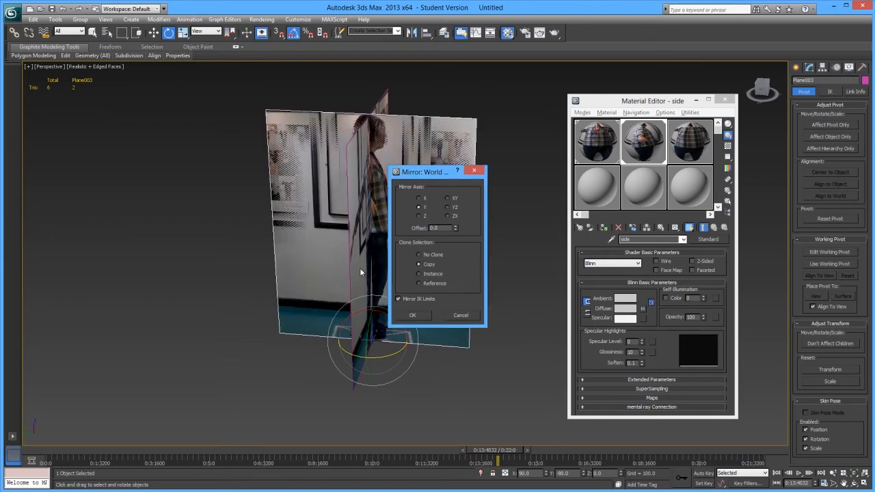
left_click(461, 315)
Select the front plane and move it along the Y axis to about 753, to one end of the side plane
middle_click_drag(423, 267, 367, 260, "alt")
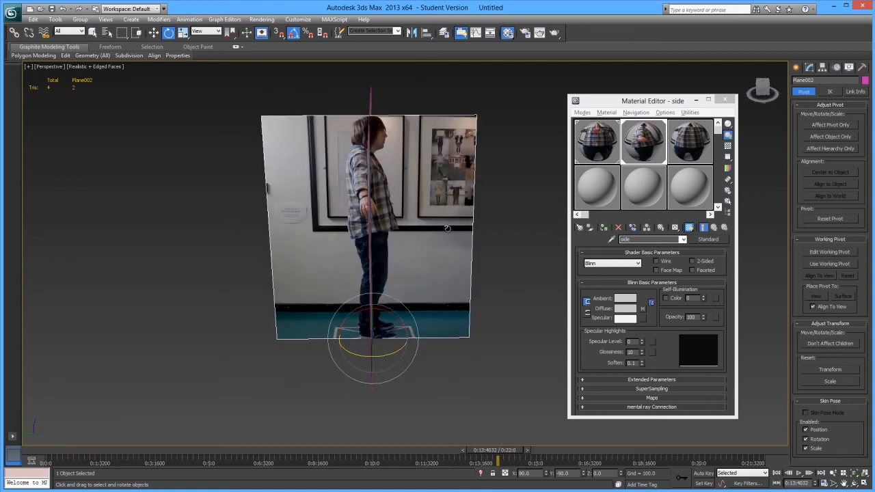
middle_click_drag(316, 162, 409, 295, "alt")
key("w")
middle_click_drag(402, 249, 396, 267, "alt")
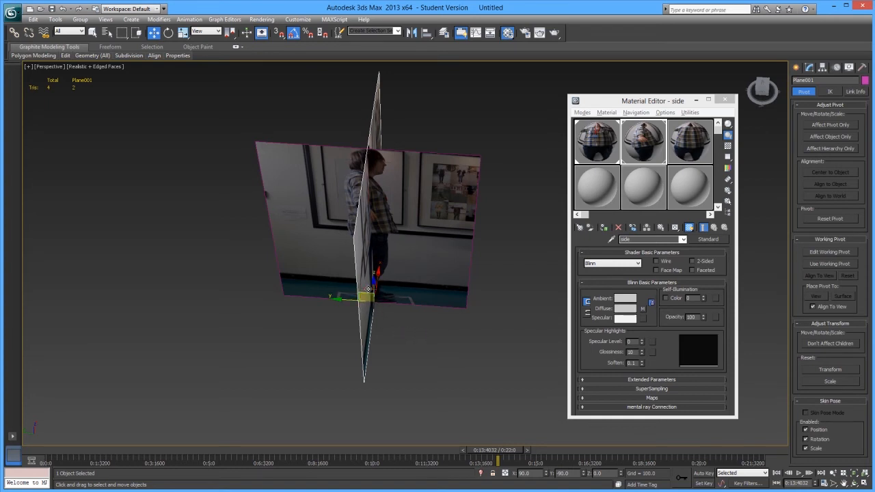
middle_click_drag(391, 322, 389, 356, "alt")
scroll(364, 363, "up", 3)
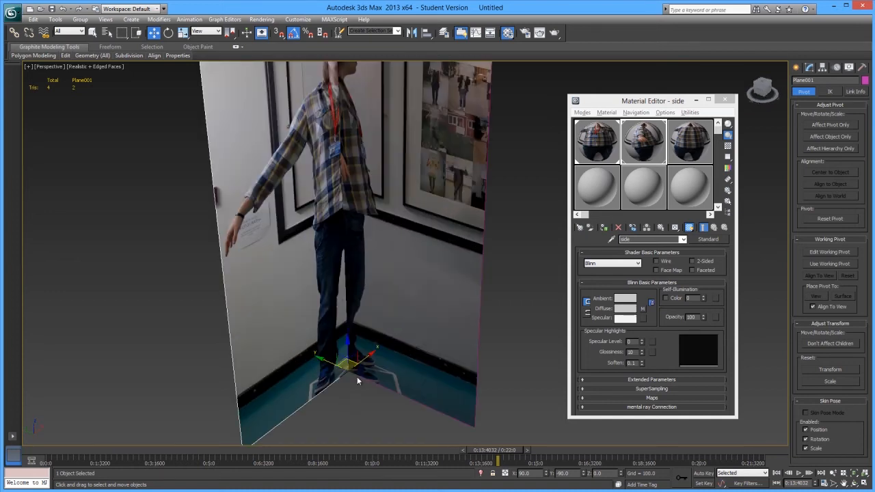
scroll(321, 329, "down", 5)
middle_click_drag(285, 278, 338, 256, "alt")
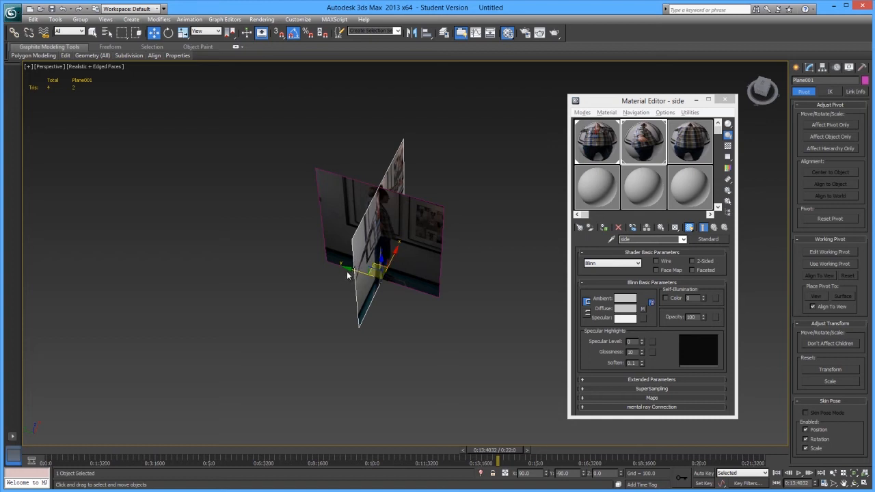
left_click_drag(351, 268, 296, 253)
Copy the front plane along Y to about -741, at the side plane's other end, and rotate the copy to face the opposite way
middle_click_drag(444, 262, 467, 261, "alt")
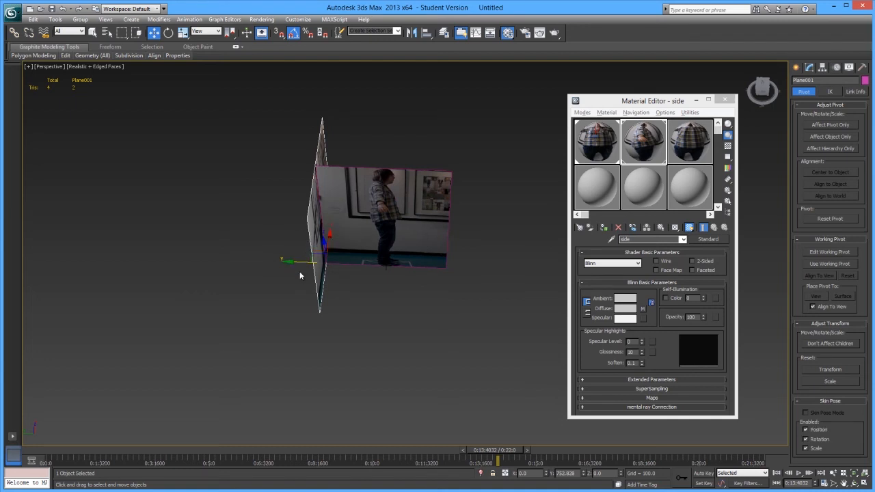
mouse_move(300, 260)
left_mouse_down("shift")
mouse_move(426, 263)
mouse_move(417, 264)
left_mouse_up("shift")
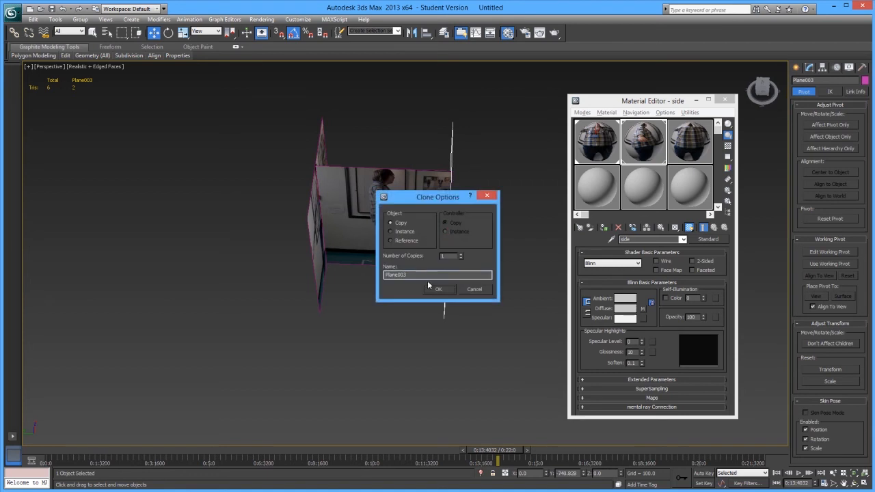
left_click(438, 289)
key("e")
mouse_move(455, 296)
left_mouse_down()
mouse_move(374, 274)
mouse_move(368, 280)
left_mouse_up()
key("w")
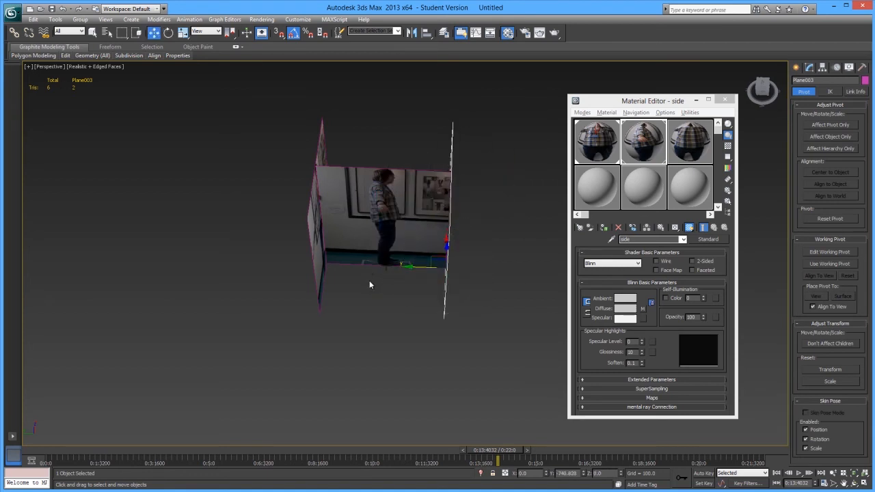
Assign the back image material to the new plane and display its map in the viewport
middle_click_drag(380, 329, 507, 248, "alt")
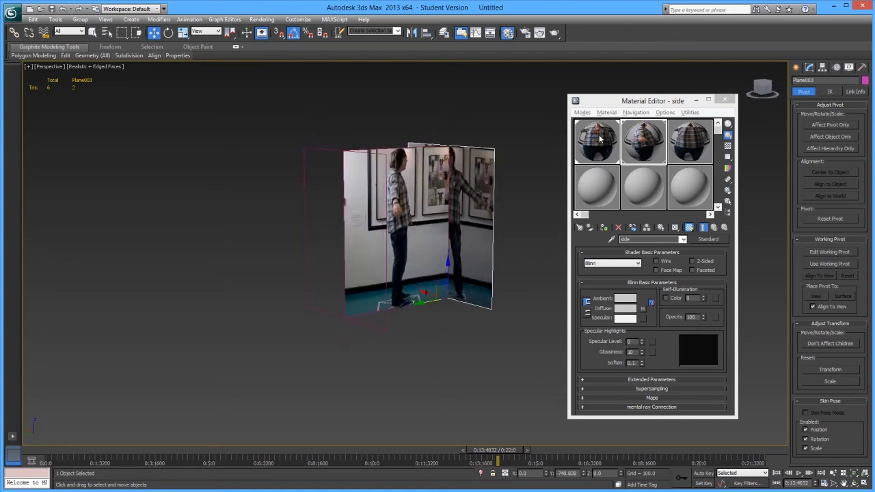
left_click(680, 147)
left_click(604, 228)
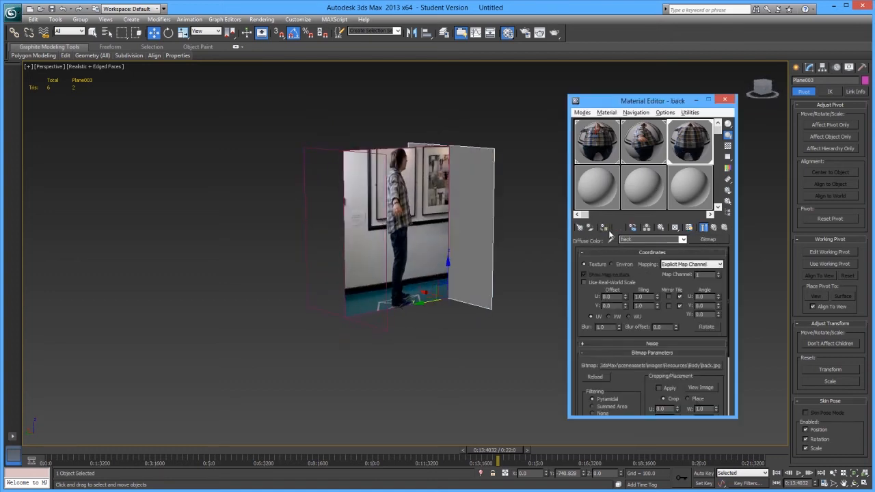
left_click(688, 228)
middle_click_drag(514, 237, 491, 252, "alt")
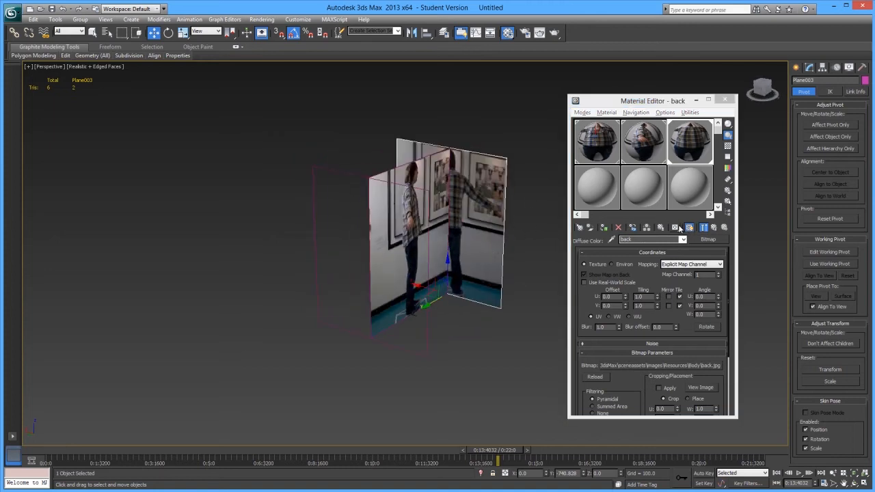
Go to the back material's parent level, toggle its map display in the viewport, and close the material editor
left_click(711, 228)
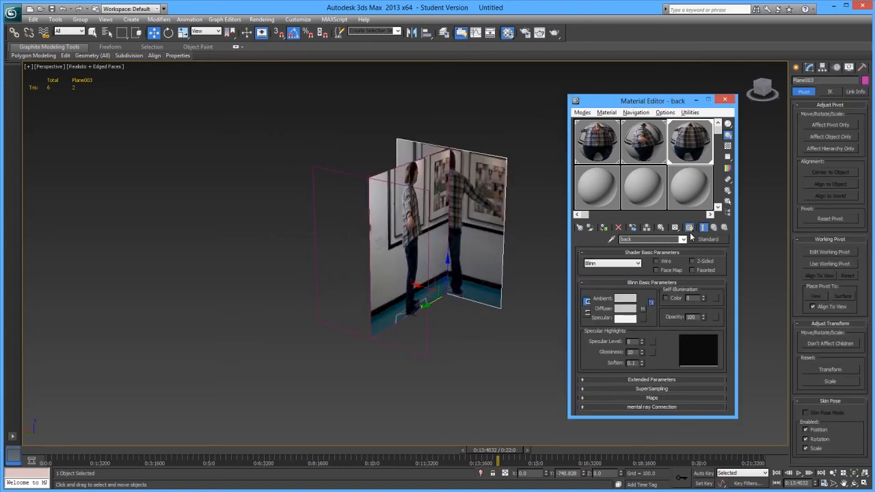
left_click(690, 228)
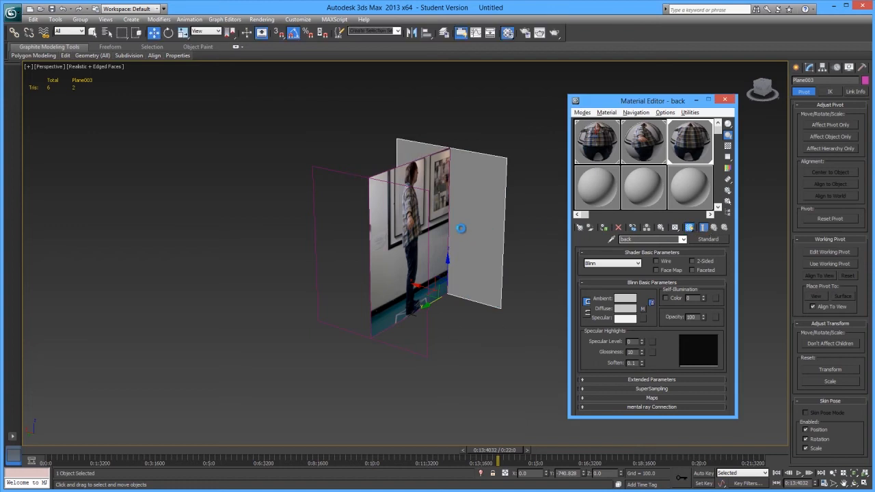
middle_click_drag(439, 258, 445, 251)
left_click(726, 100)
Inspect the reference planes in the Left and Back views to check that the images line up
middle_click_drag(579, 201, 464, 233, "alt")
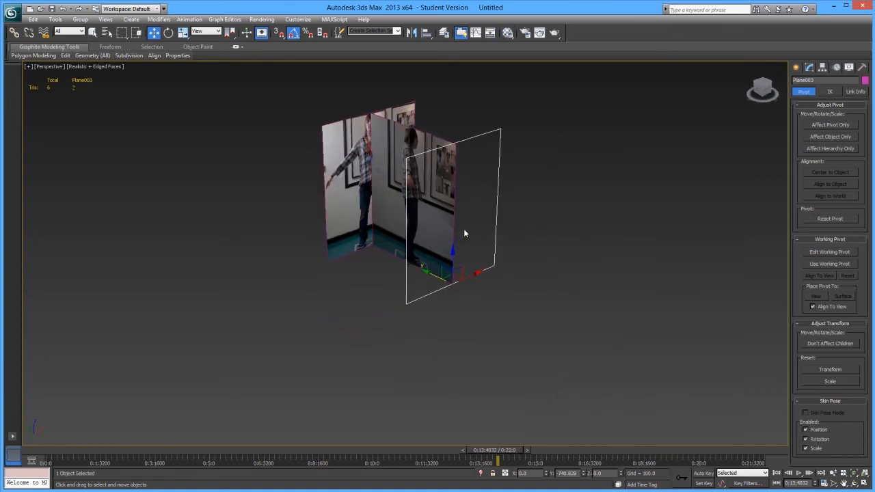
key("l")
scroll(498, 226, "up", 3)
middle_click_drag(437, 202, 437, 214)
scroll(438, 214, "down", 5)
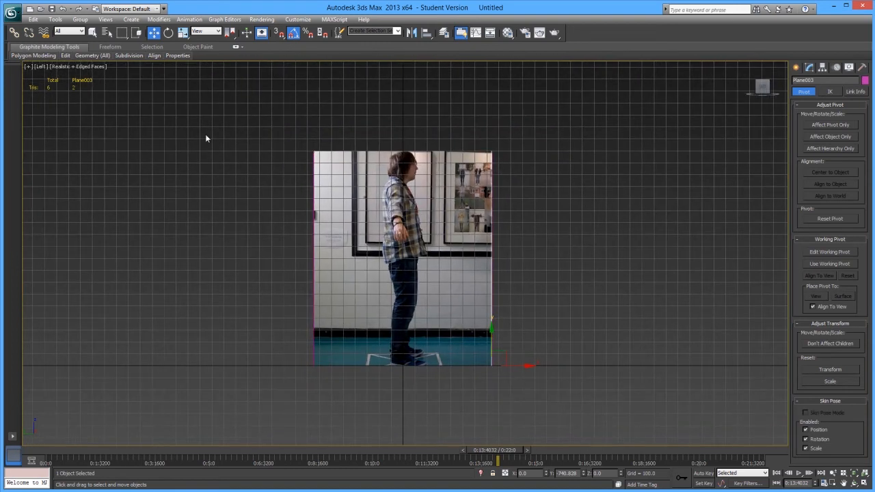
left_click(44, 67)
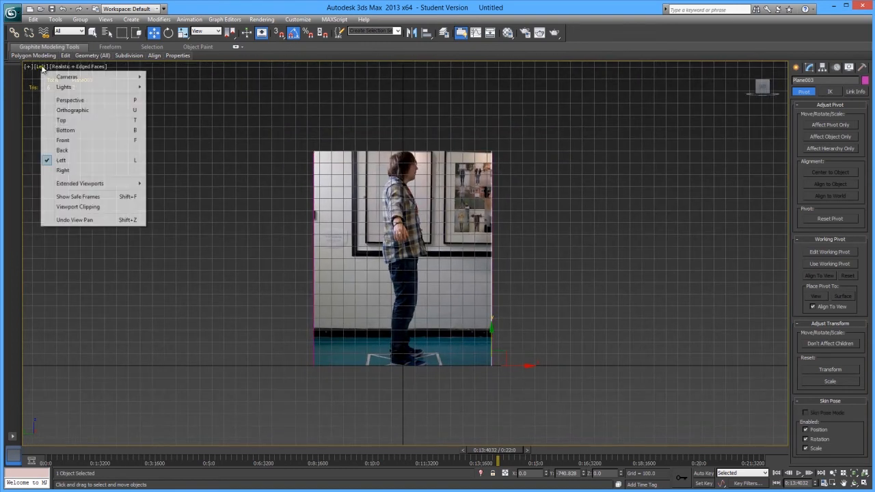
left_click(62, 150)
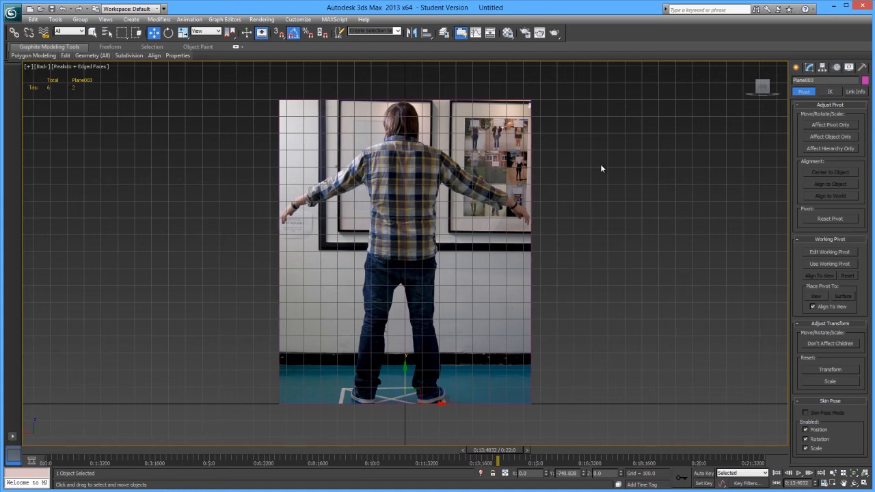
left_click(773, 88)
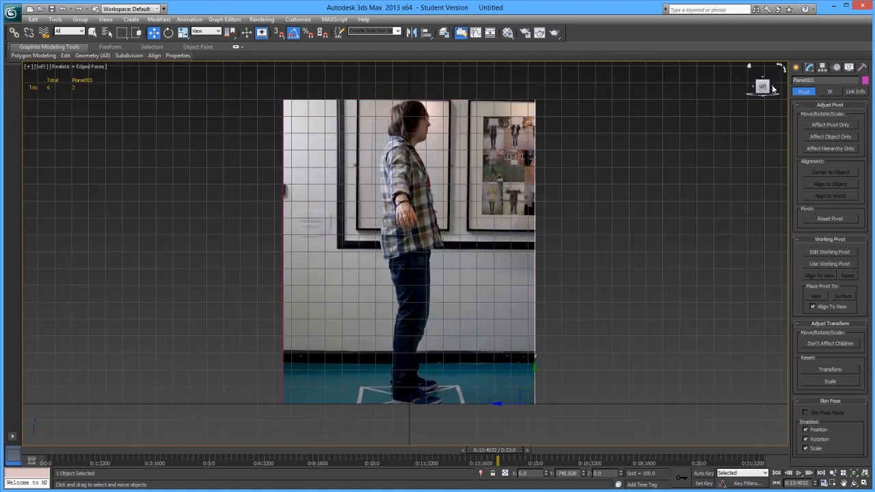
left_click(773, 88)
left_click(753, 87)
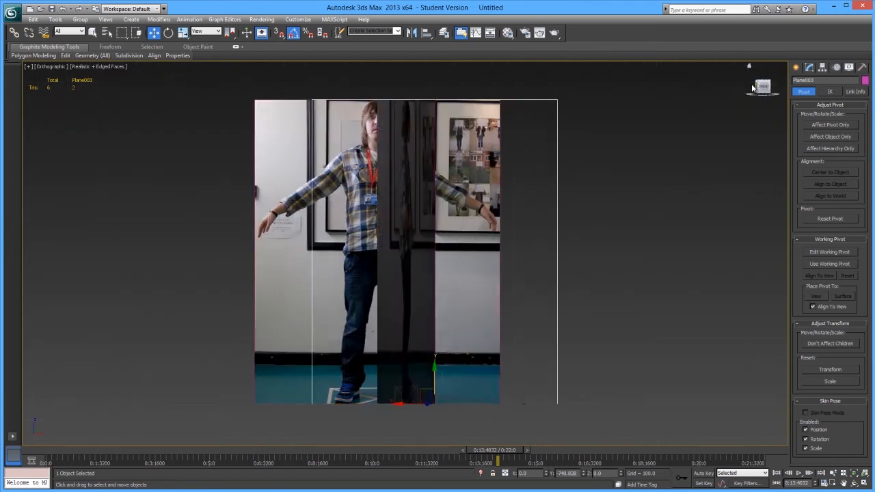
left_click(753, 87)
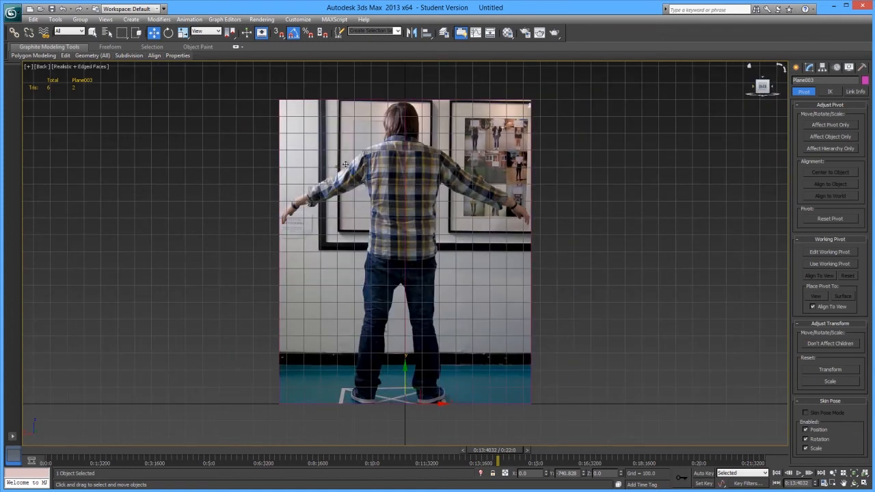
middle_click_drag(468, 253, 478, 258)
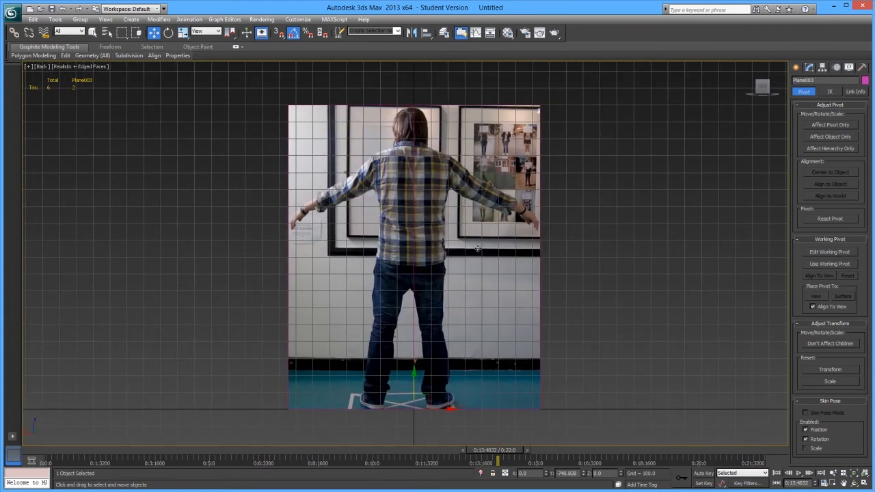
Return to the Perspective view, select all three reference planes and group them as "ref"
key("p")
scroll(454, 232, "down", 3)
middle_click_drag(376, 234, 573, 272, "alt")
scroll(513, 250, "down", 6)
middle_click_drag(407, 289, 469, 296)
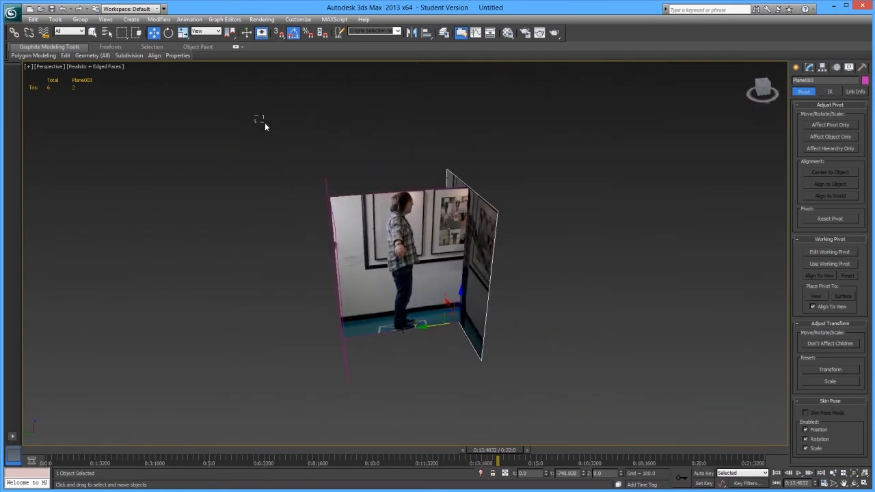
left_click_drag(586, 390, 584, 391)
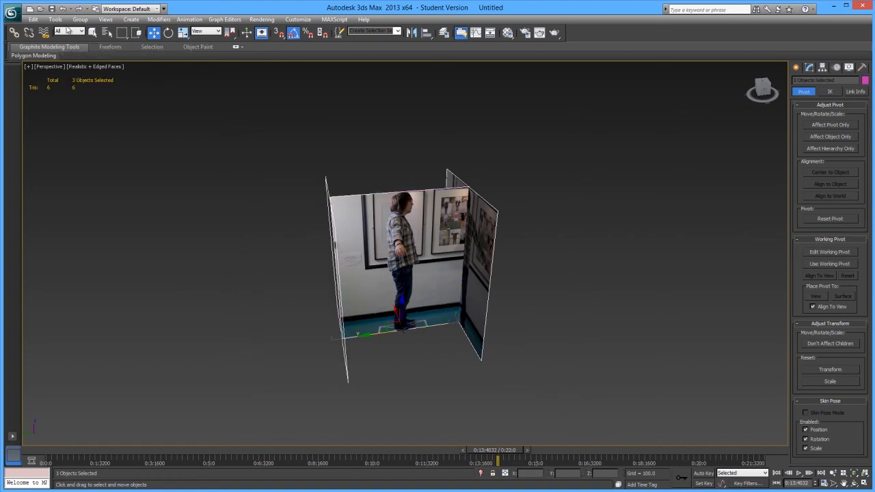
left_click(80, 19)
left_click(88, 30)
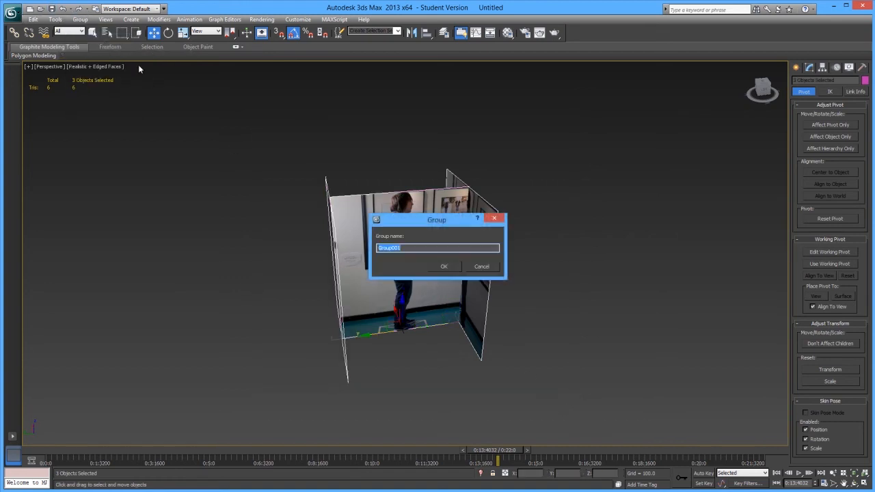
type("ref")
key("Return")
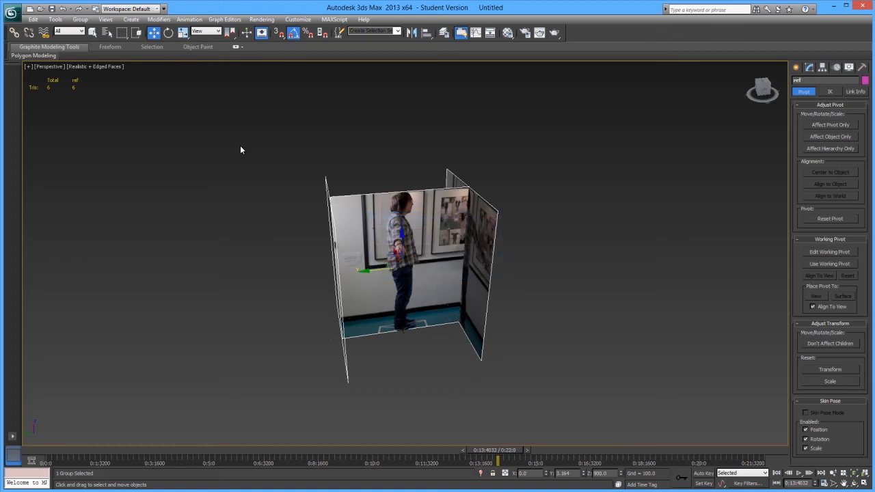
Move only the ref group's pivot to the world origin by setting its Y and Z to 0
left_click(774, 99)
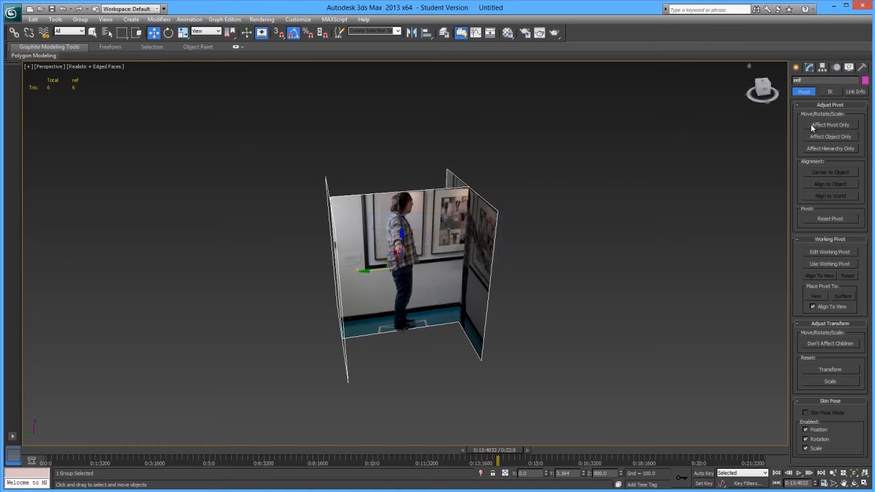
left_click(811, 128)
middle_click_drag(484, 309, 466, 298, "alt")
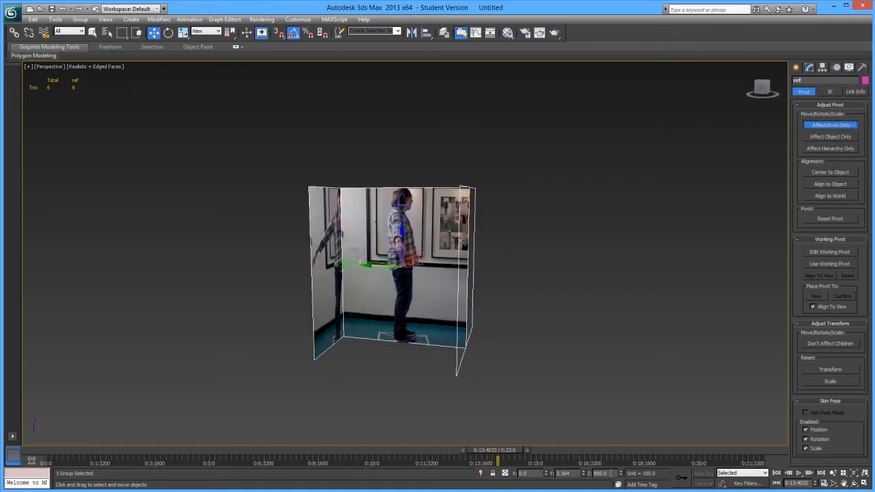
right_click(621, 474)
right_click(584, 475)
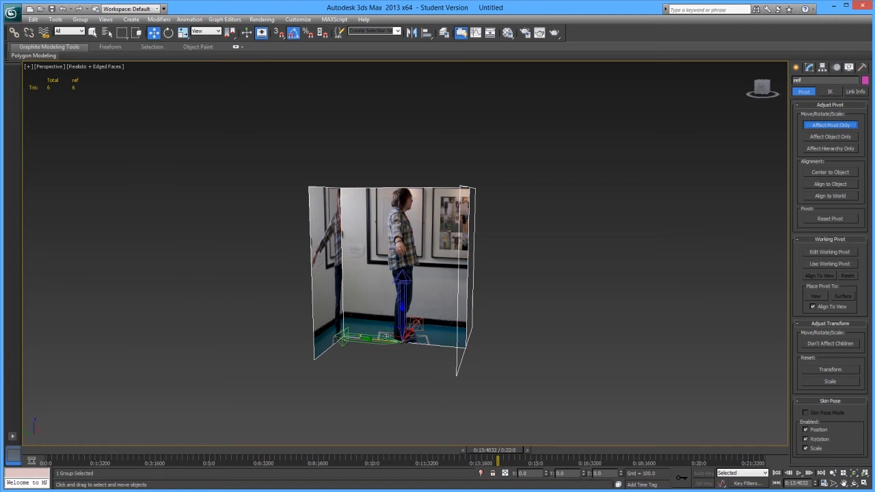
left_click(836, 125)
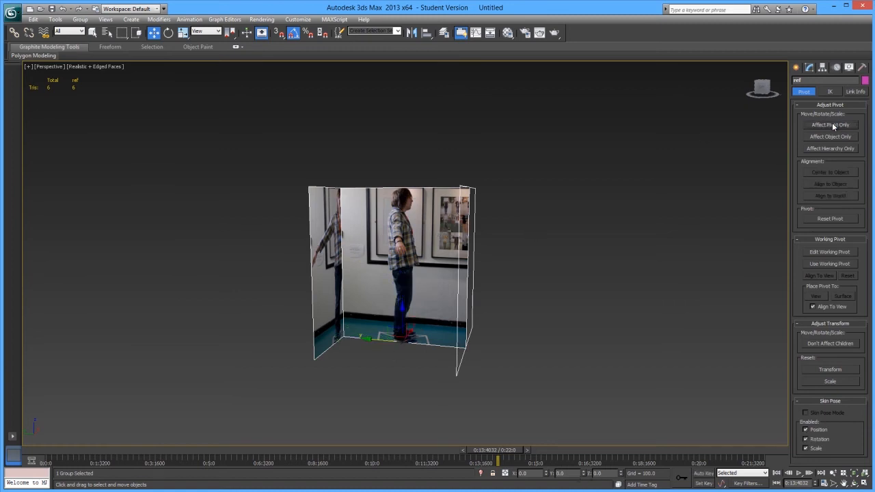
Scale the ref group down uniformly to about 5.8 percent
middle_click_drag(376, 198, 384, 252, "alt")
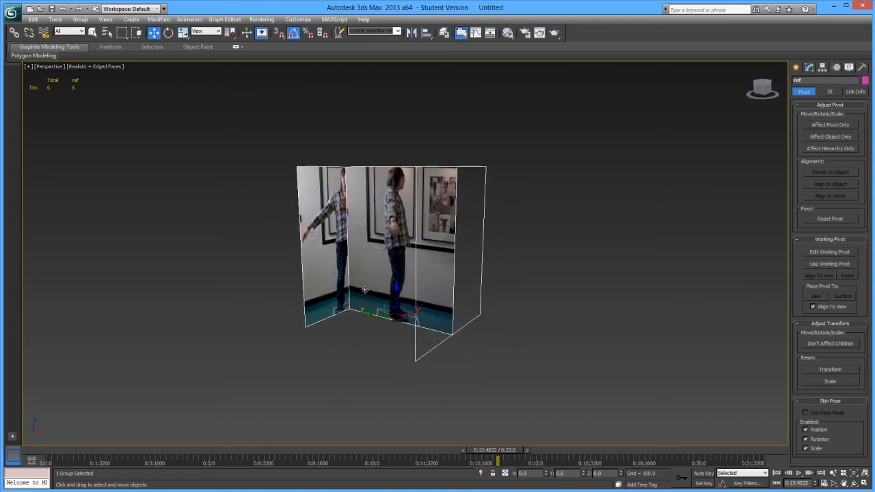
key("r")
key("r")
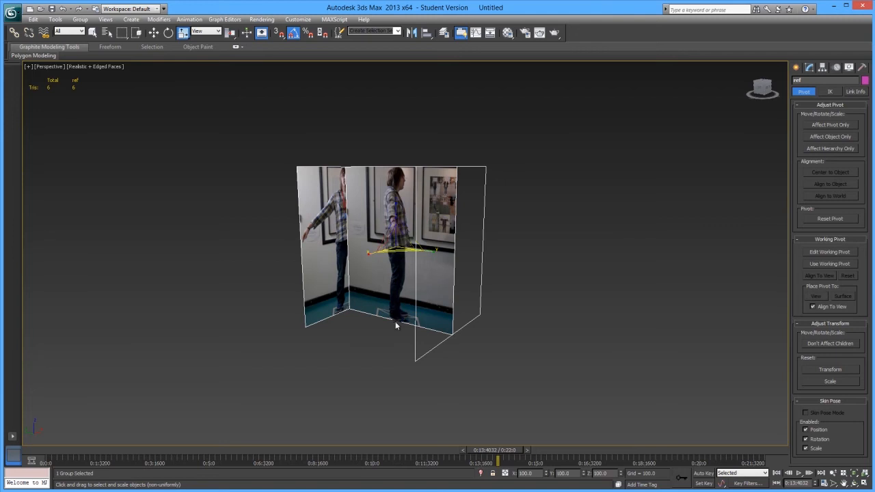
scroll(395, 327, "up", 4)
key("r")
scroll(337, 341, "down", 6)
mouse_move(336, 341)
left_mouse_down()
mouse_move(253, 472)
mouse_move(205, 7)
mouse_move(57, 238)
mouse_move(79, 217)
left_mouse_up()
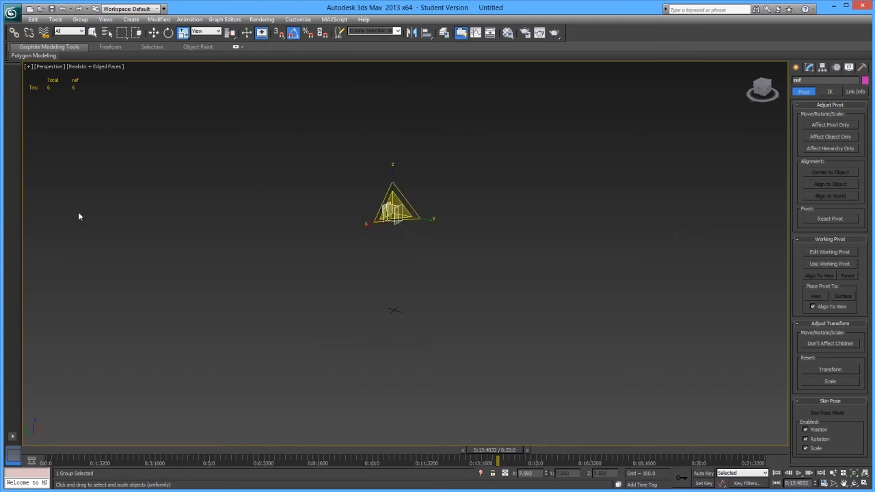
left_click_drag(392, 216, 391, 230)
key("w")
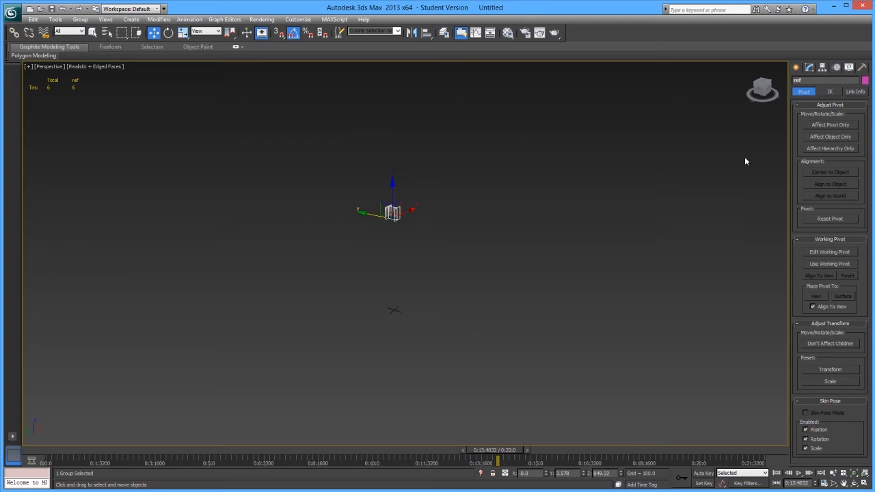
Place the scaled ref group at the origin by setting its Y and Z position to 0
middle_click_drag(443, 220, 441, 201)
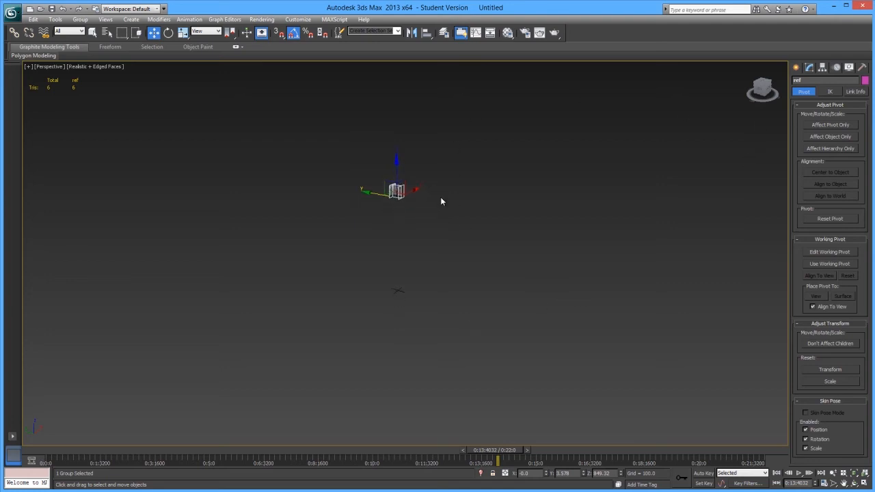
right_click(621, 474)
right_click(583, 475)
scroll(441, 293, "up", 5)
scroll(346, 328, "up", 1)
scroll(354, 316, "up", 6)
scroll(362, 320, "down", 4)
middle_click_drag(369, 324, 431, 321, "alt")
scroll(397, 352, "up", 3)
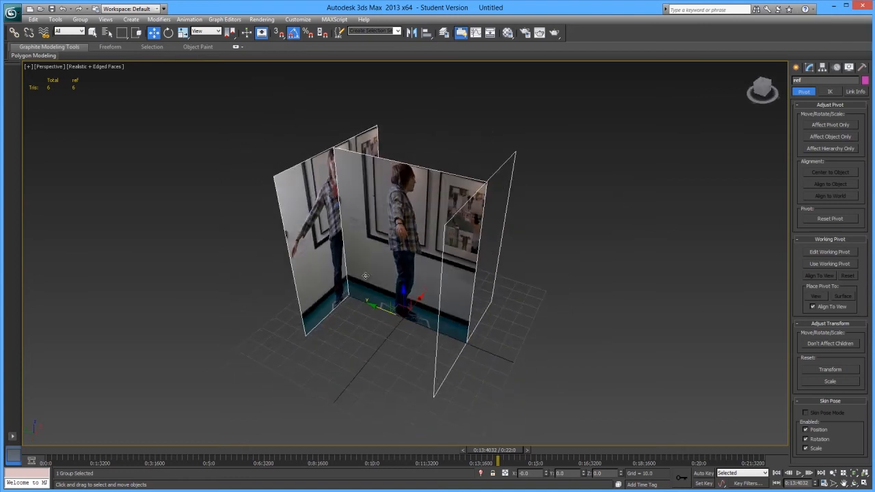
Configure the display units as a custom unit "us" equal to 1 inch
left_click(300, 19)
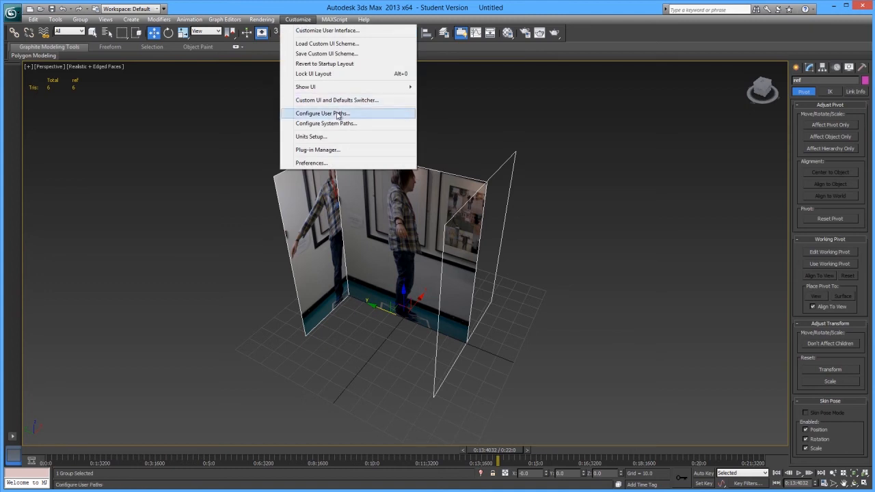
left_click(309, 137)
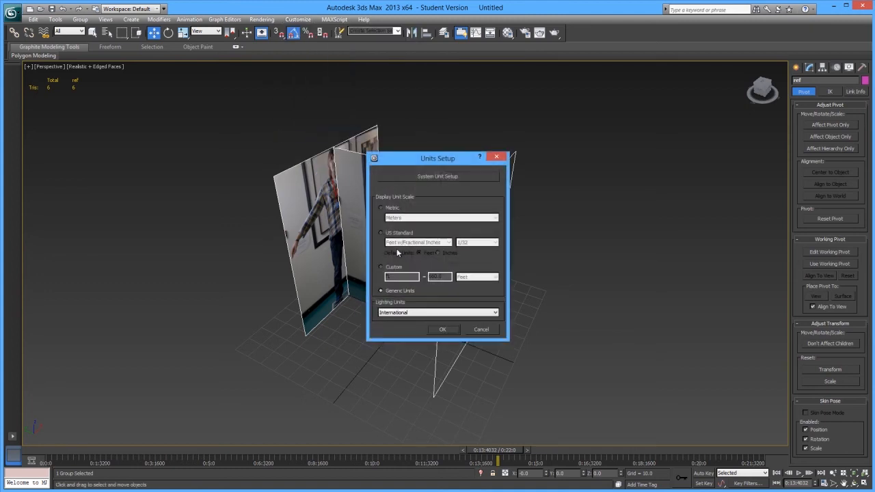
left_click(380, 267)
left_click(456, 278)
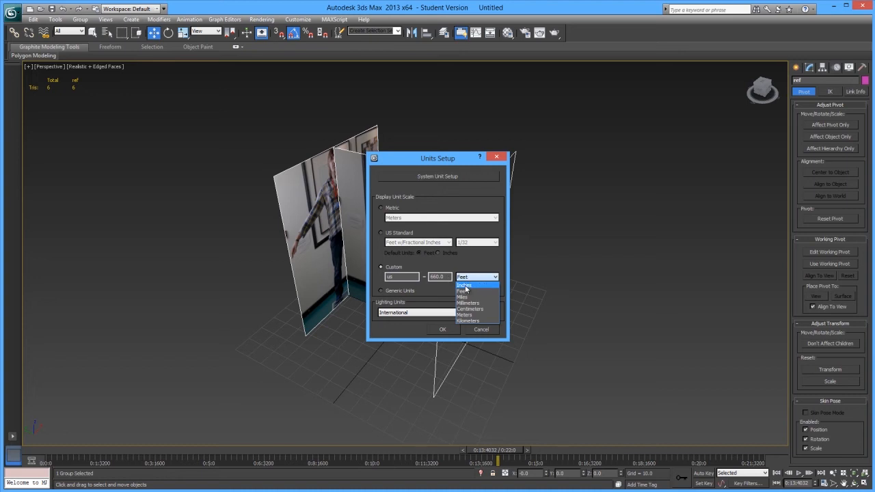
left_click(464, 286)
left_click_drag(447, 277, 414, 278)
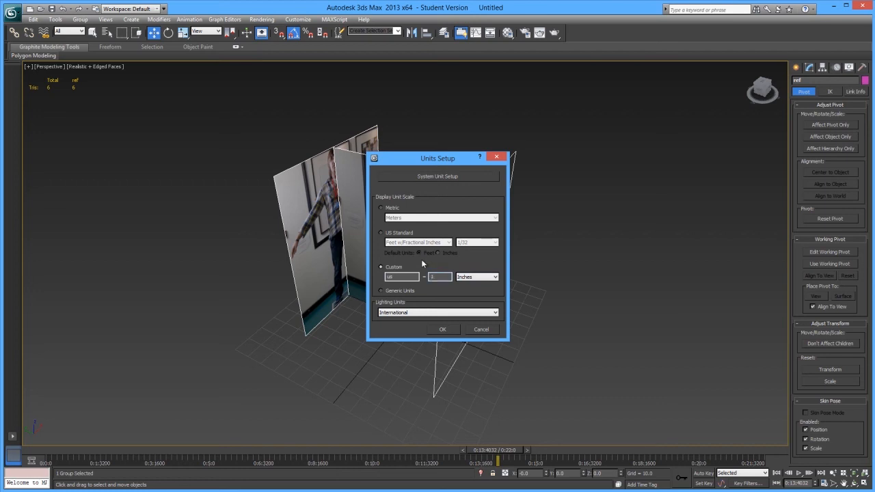
left_click(441, 330)
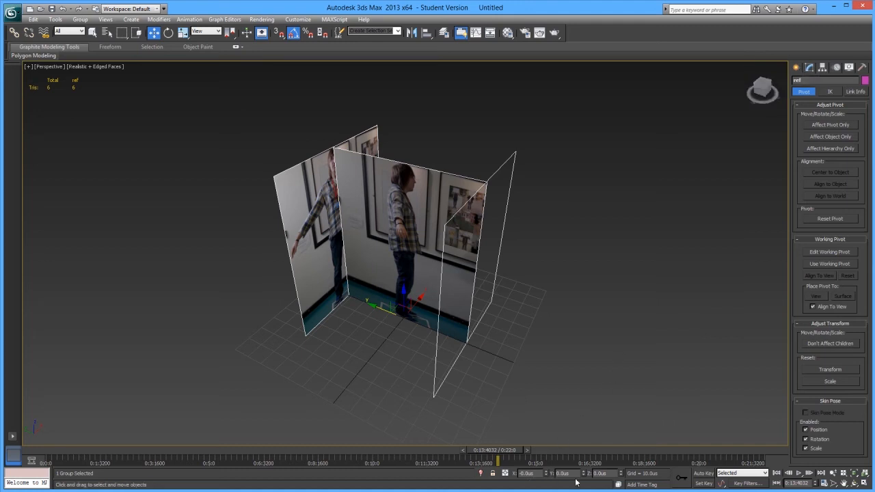
Create a tall box beside the reference planes with a base about 9.2us long and 8.5us wide
left_click(795, 67)
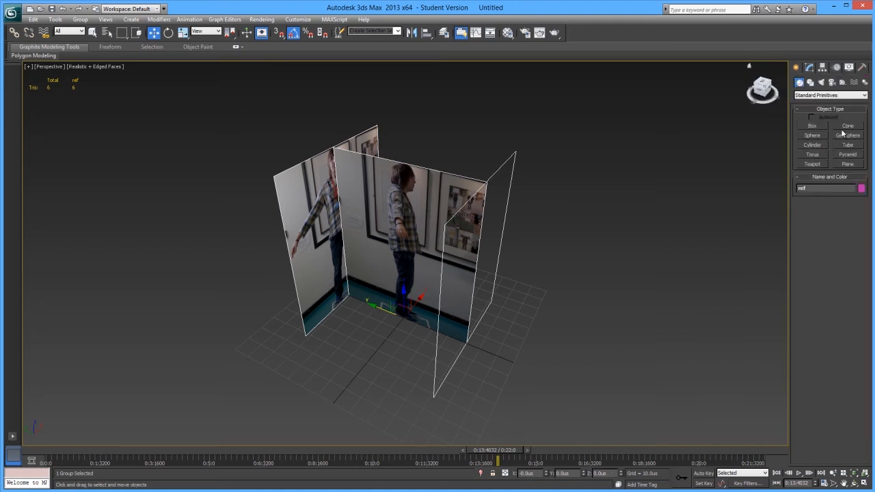
left_click(812, 127)
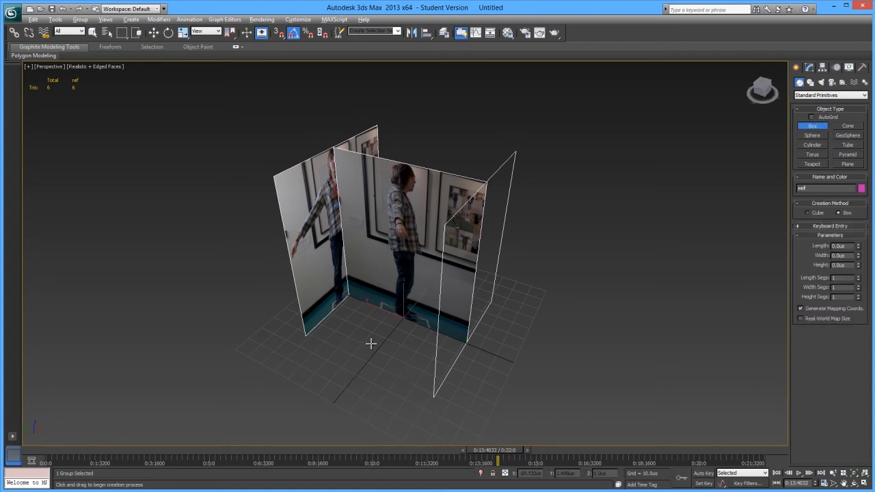
middle_click_drag(371, 344, 344, 346, "alt")
left_click_drag(331, 328, 348, 332)
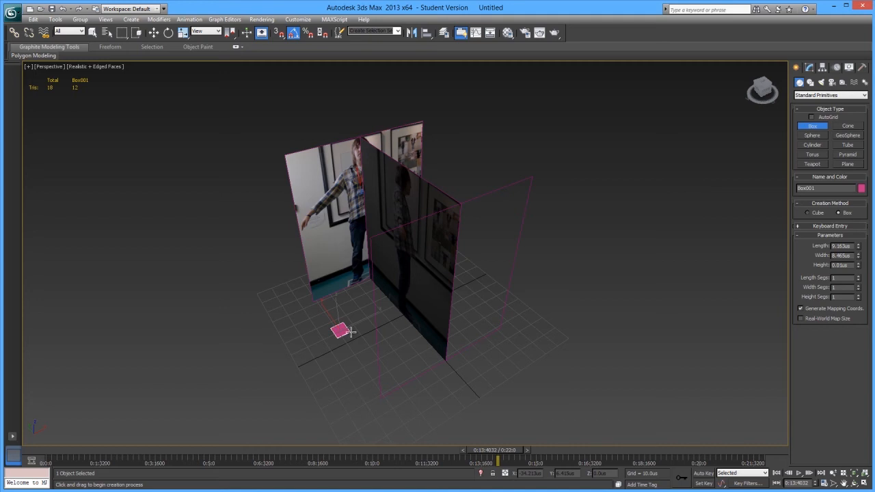
left_click_drag(348, 332, 349, 330)
left_click(329, 184)
key("w")
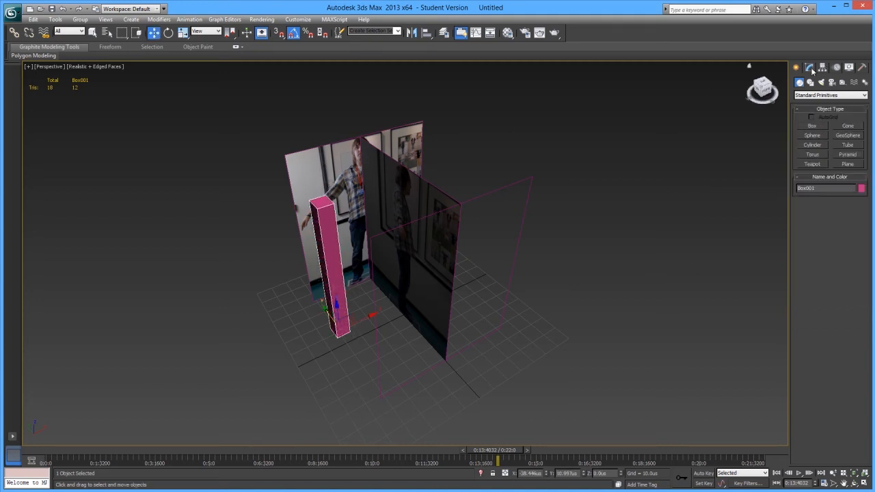
Set the new box's height so it can serve as a size guide for the figure
left_click(809, 68)
double_click(843, 215)
type("9")
key("Return")
Scale the ref group down uniformly to about 5.0 to match the guide box, and reset its Y and Z position to 0
middle_click_drag(340, 218, 402, 202, "alt")
left_click(403, 201)
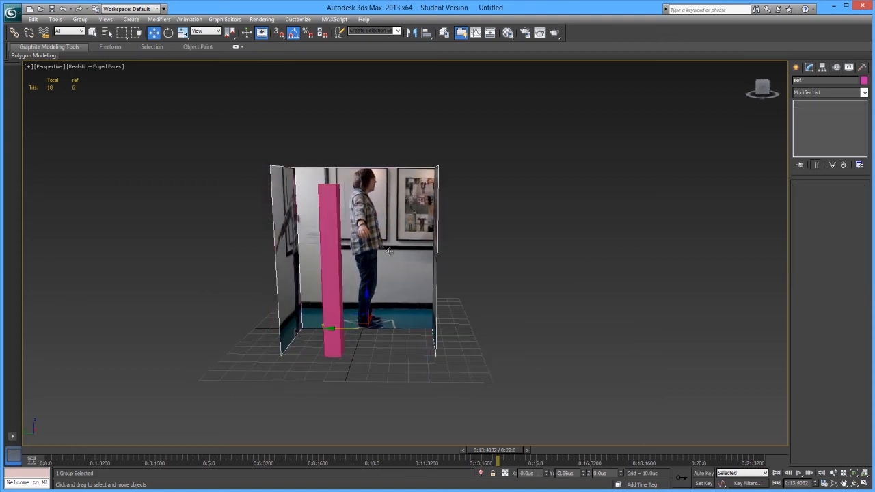
middle_click_drag(379, 308, 361, 281)
key("r")
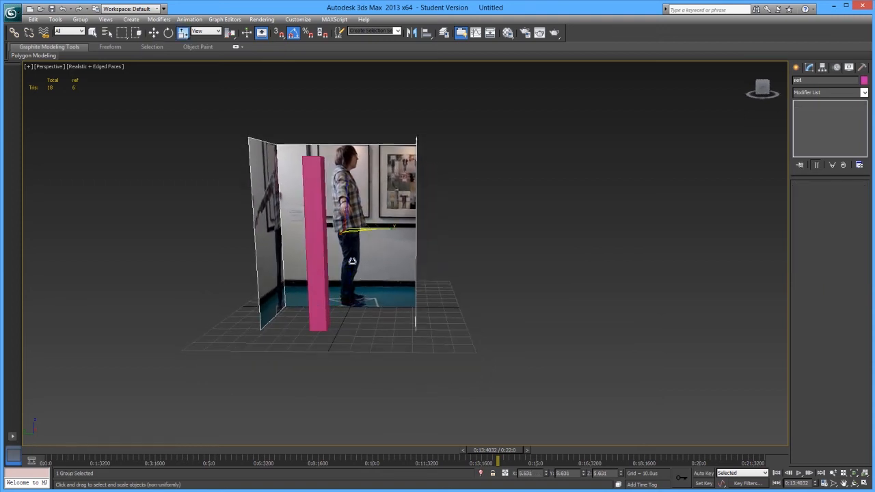
left_click_drag(352, 261, 373, 266)
key("w")
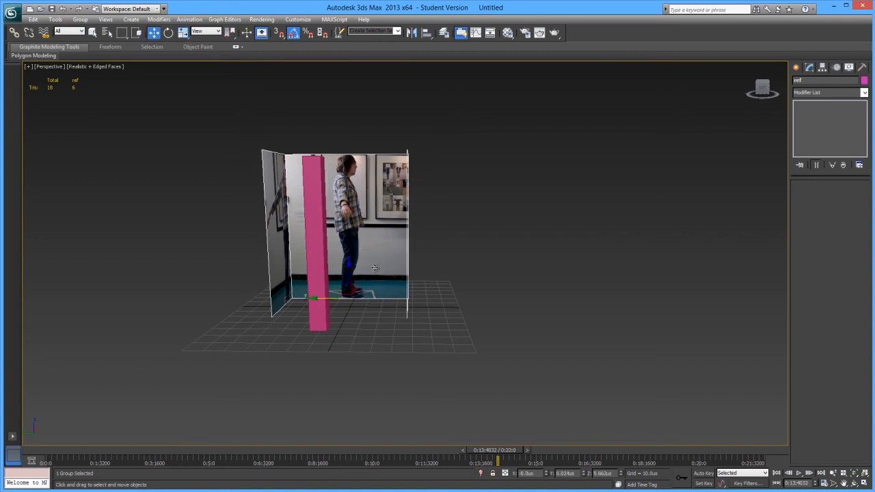
right_click(621, 474)
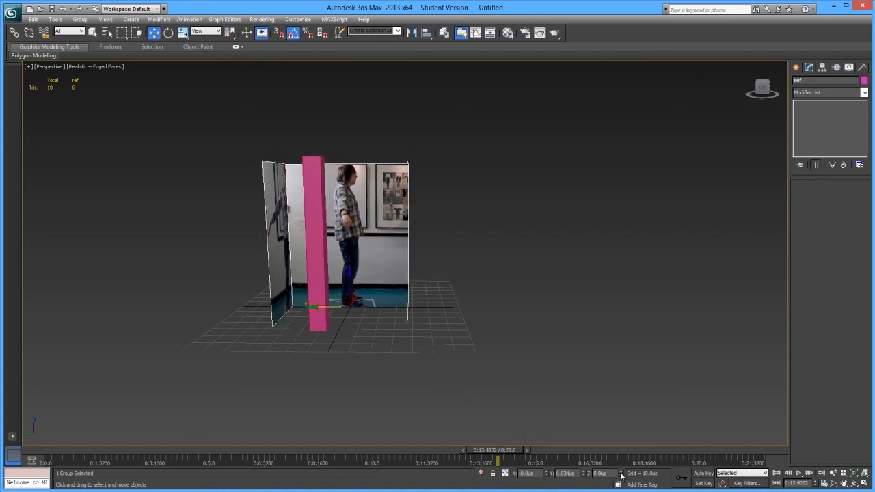
right_click(584, 474)
Enlarge the ref group slightly so the figure's height matches the guide box, and return its Y and Z position to 0
middle_click_drag(423, 289, 431, 291, "alt")
key("r")
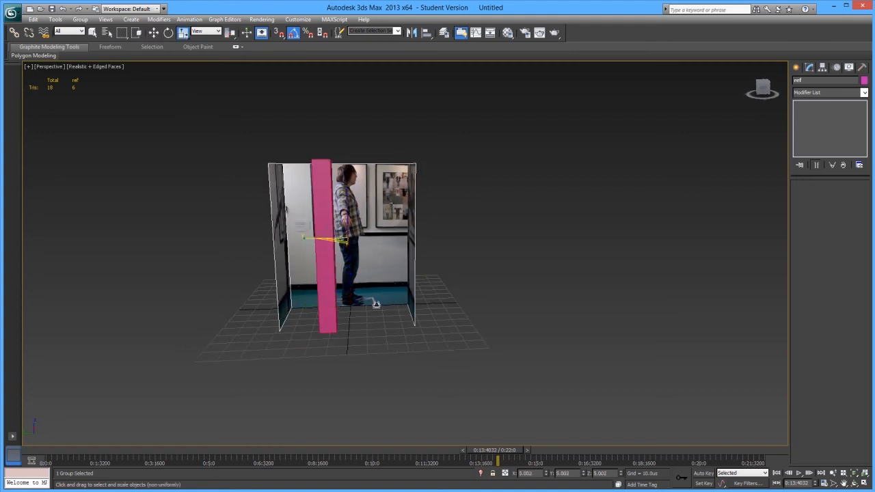
left_click_drag(341, 235, 342, 221)
key("w")
right_click(585, 473)
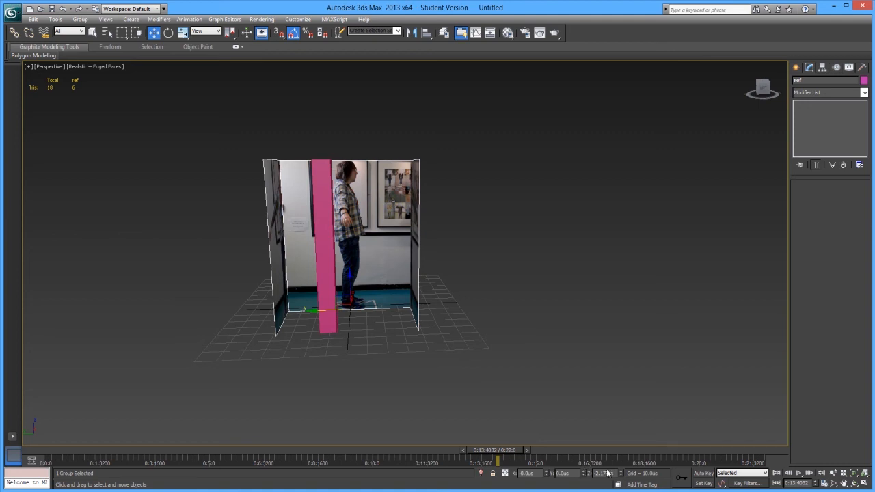
right_click(621, 473)
Delete the pink guide box beside the reference planes
middle_click_drag(501, 275, 428, 294, "alt")
left_click(311, 319)
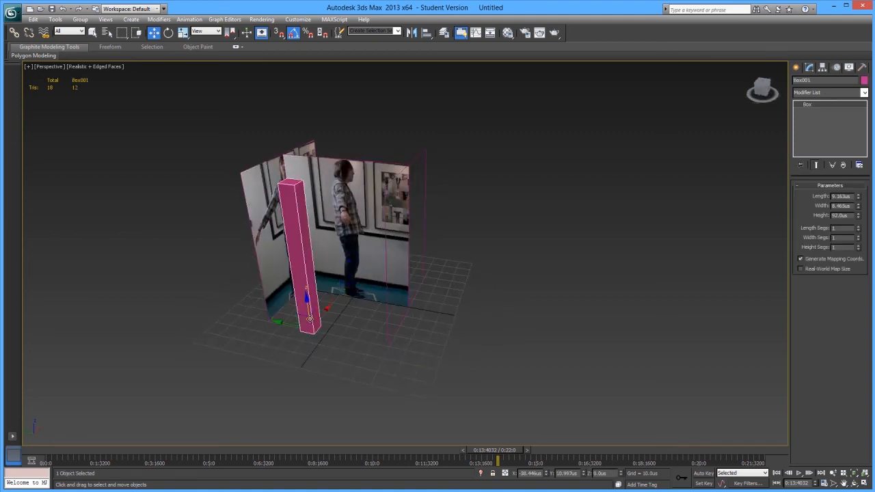
key("Delete")
middle_click_drag(307, 318, 370, 183, "alt")
middle_click_drag(397, 212, 425, 238, "alt")
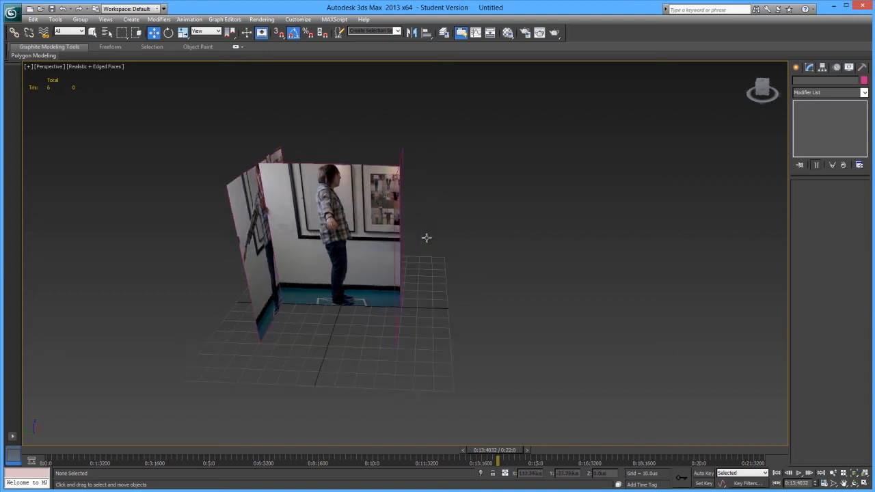
Try freezing the ref group with its default display properties and unfreeze everything again
left_click(340, 212)
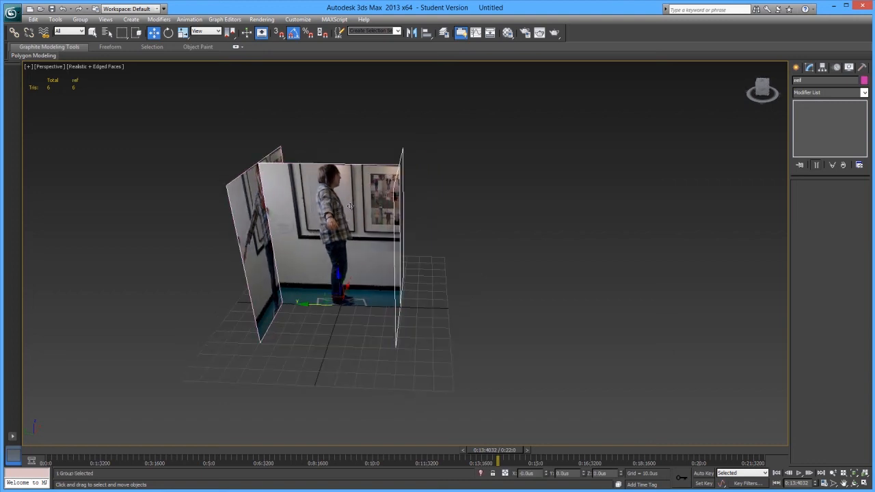
middle_click_drag(308, 210, 275, 197, "alt")
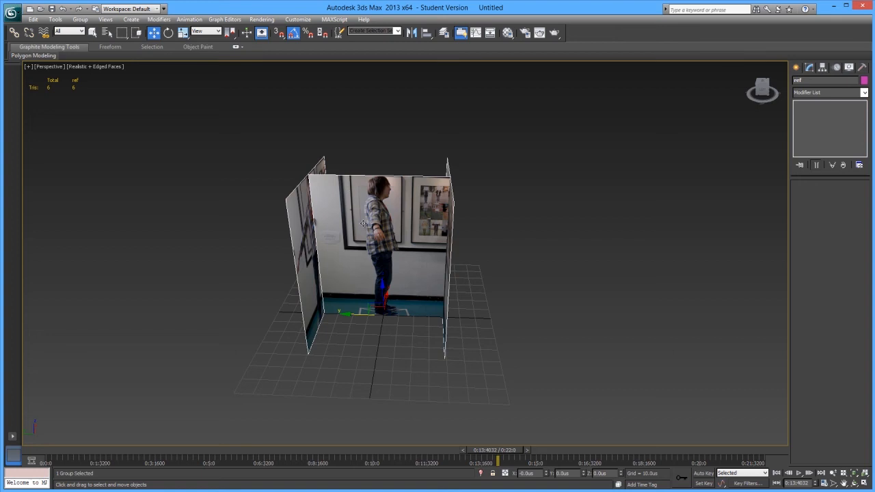
right_click(391, 222)
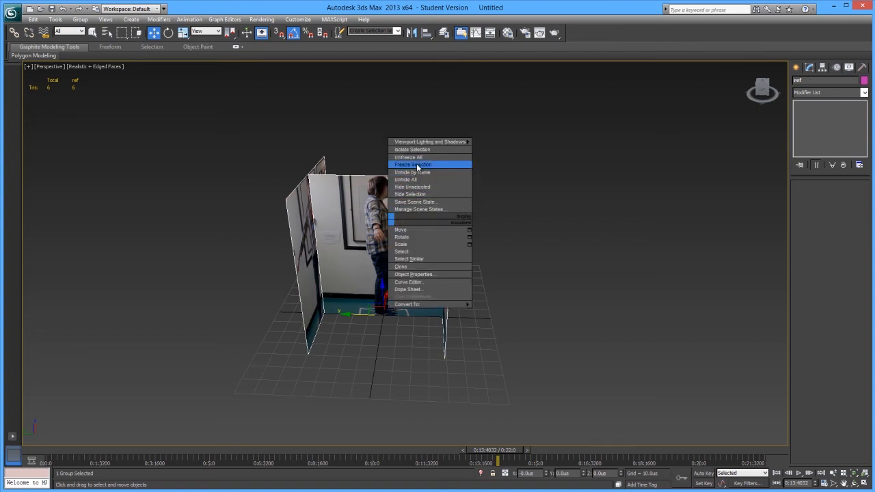
left_click(417, 164)
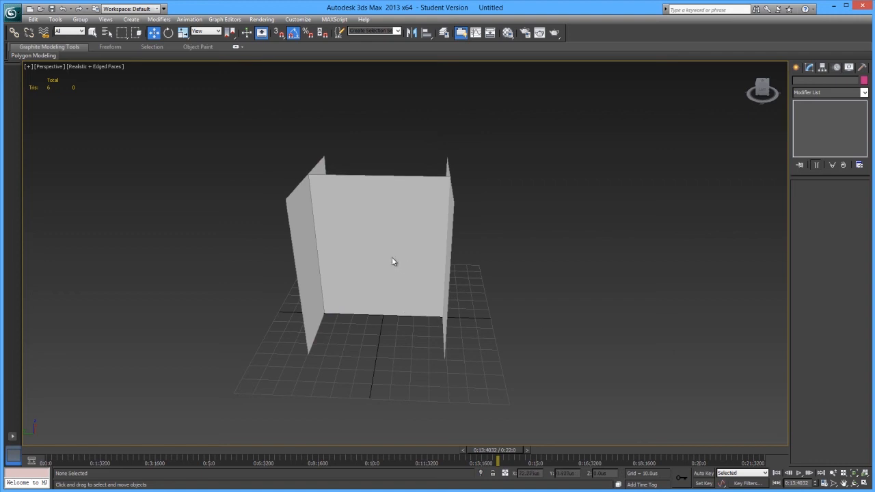
right_click(378, 222)
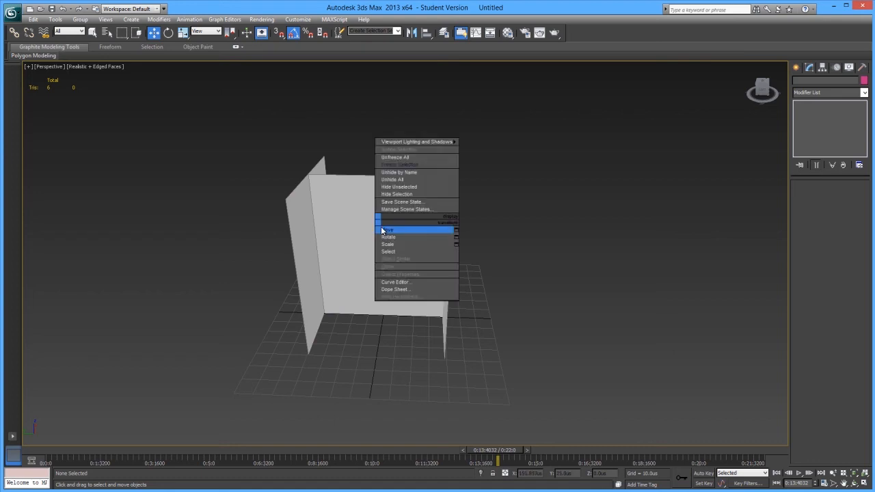
left_click(387, 182)
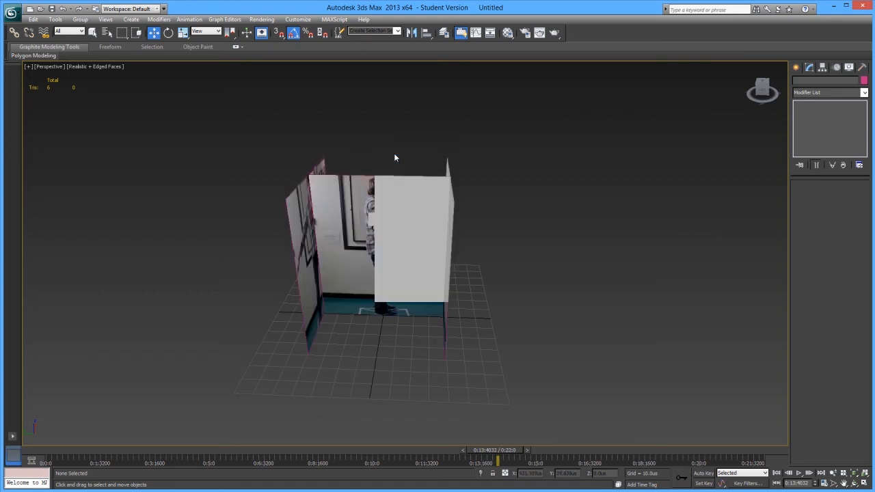
Turn off Show Frozen in Gray for the ref group and freeze the group
left_click(431, 225)
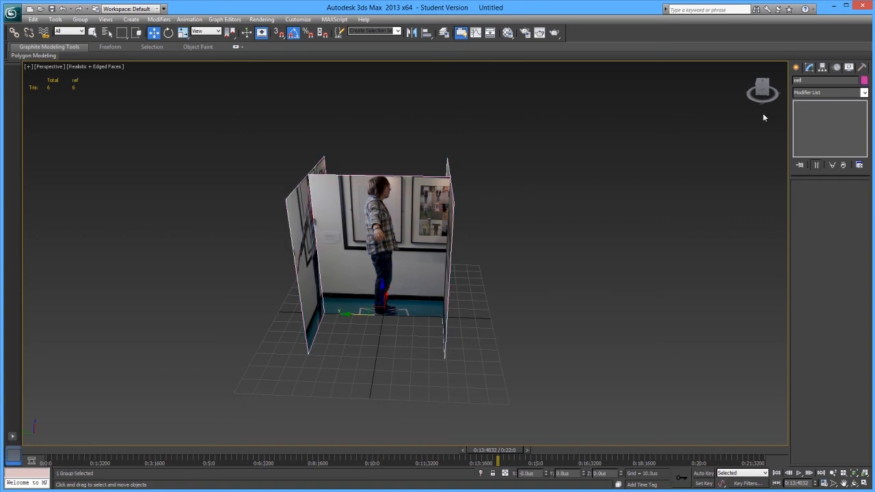
left_click(848, 68)
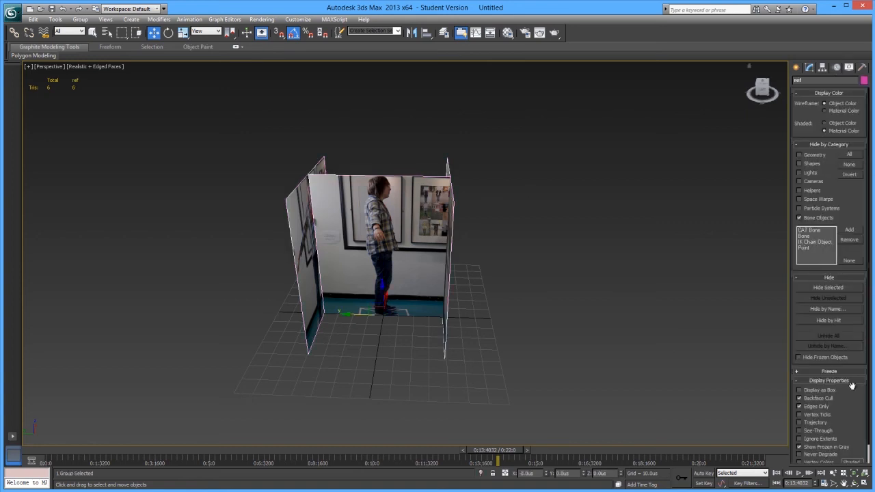
left_click(815, 448)
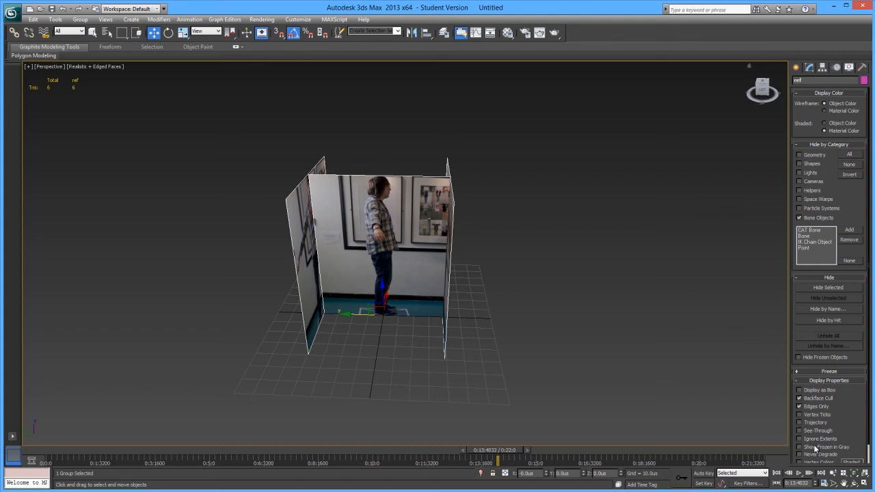
right_click(378, 235)
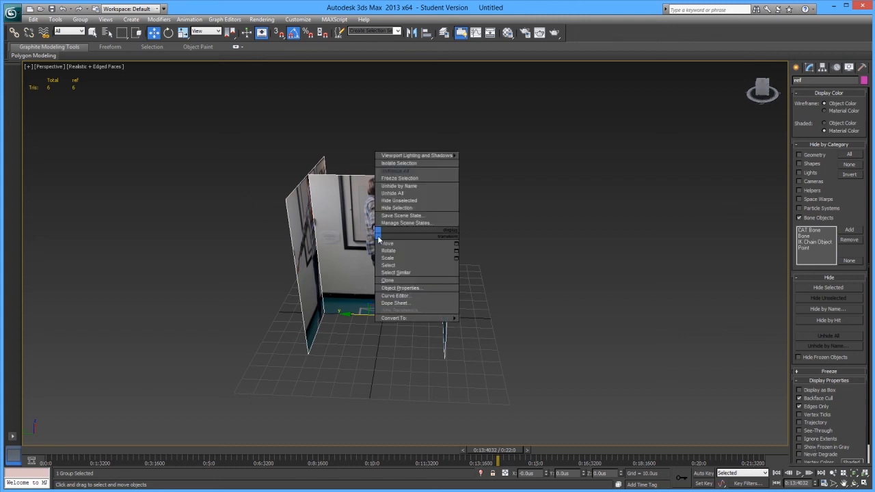
left_click(399, 178)
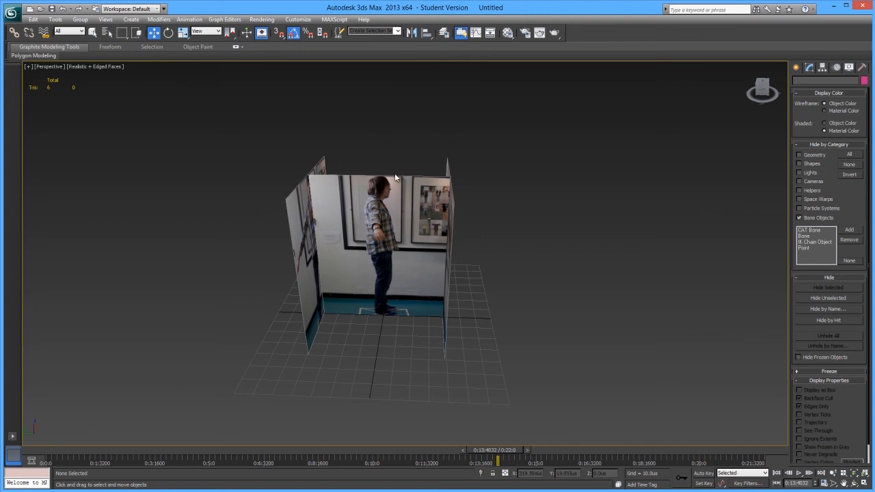
Examine the frozen reference images in the Front and Left views, each zoomed to fit
middle_click_drag(399, 201, 418, 137)
key("f")
key("z")
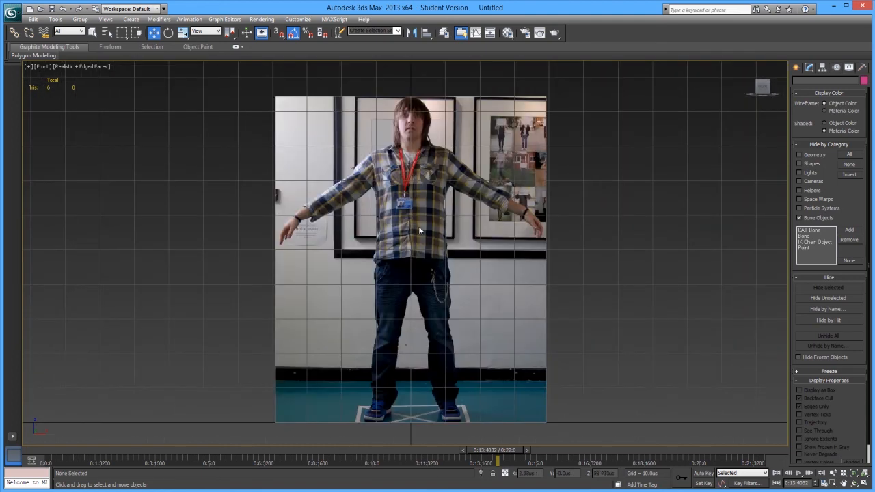
key("l")
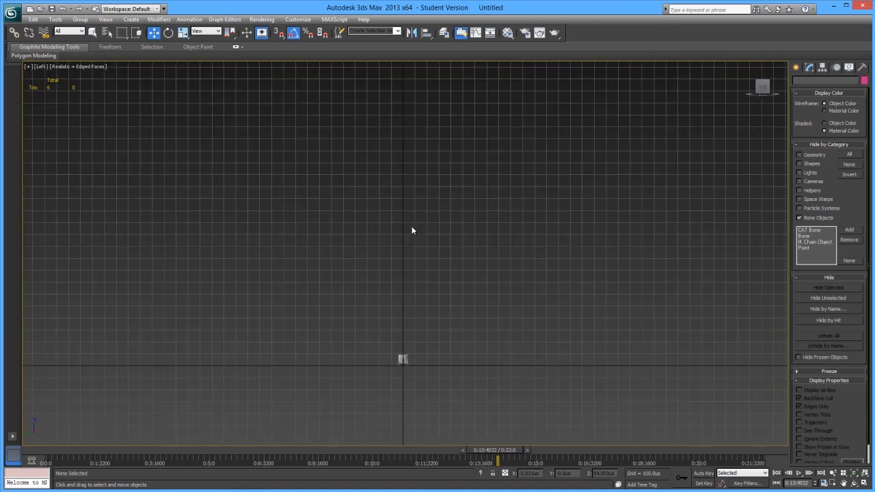
middle_click_drag(424, 315, 414, 251)
key("z")
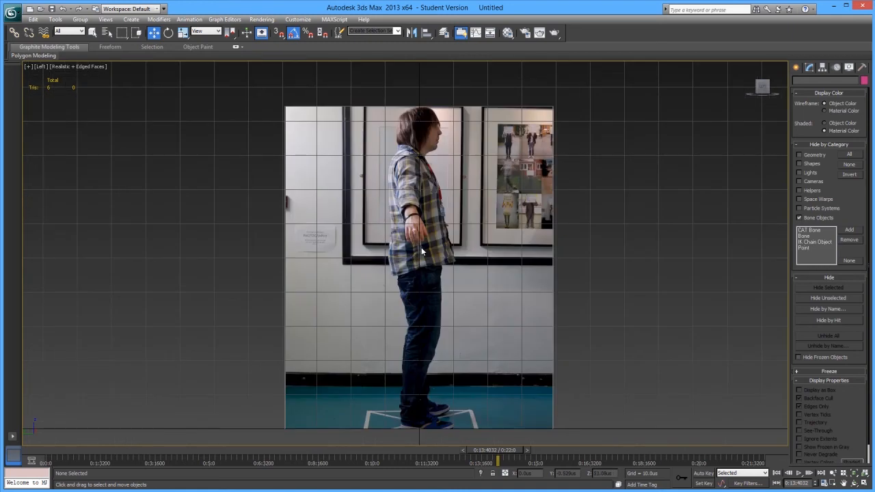
Examine the back reference image and the whole set of planes from several angles in the Perspective view
left_click(758, 90)
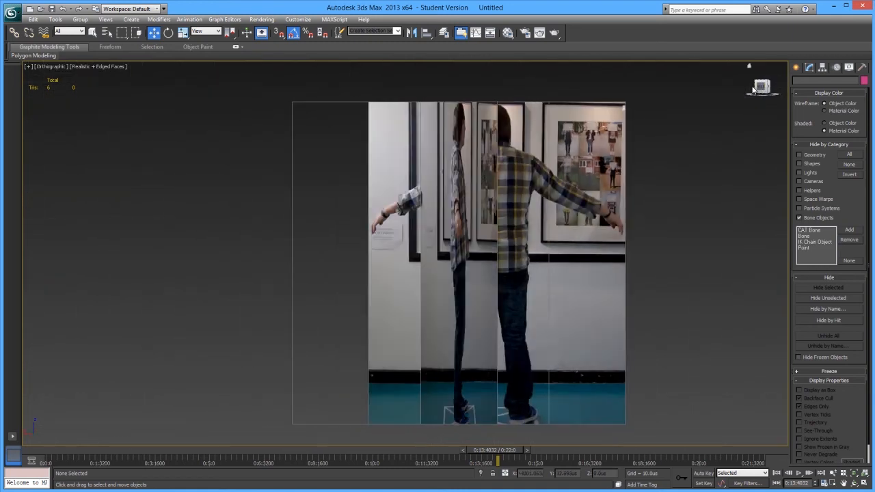
middle_click_drag(541, 236, 529, 233)
key("p")
scroll(525, 239, "down", 8)
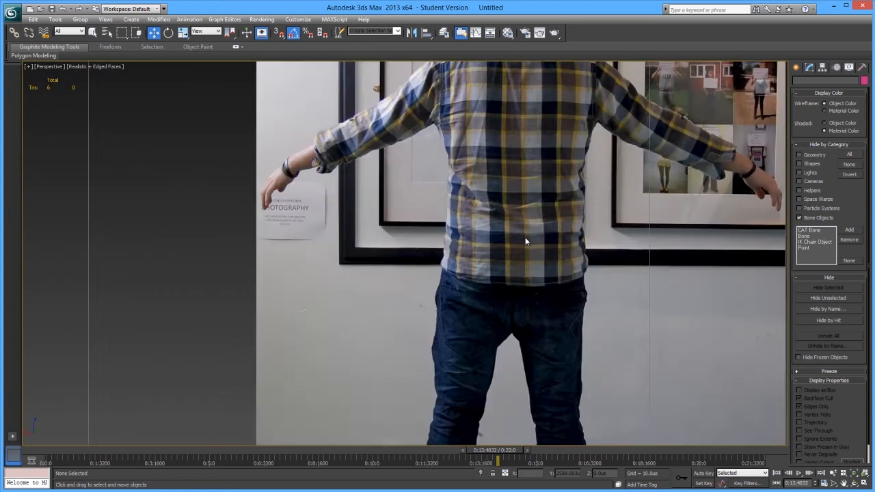
middle_click_drag(521, 273, 453, 291, "alt")
middle_click_drag(257, 296, 471, 248)
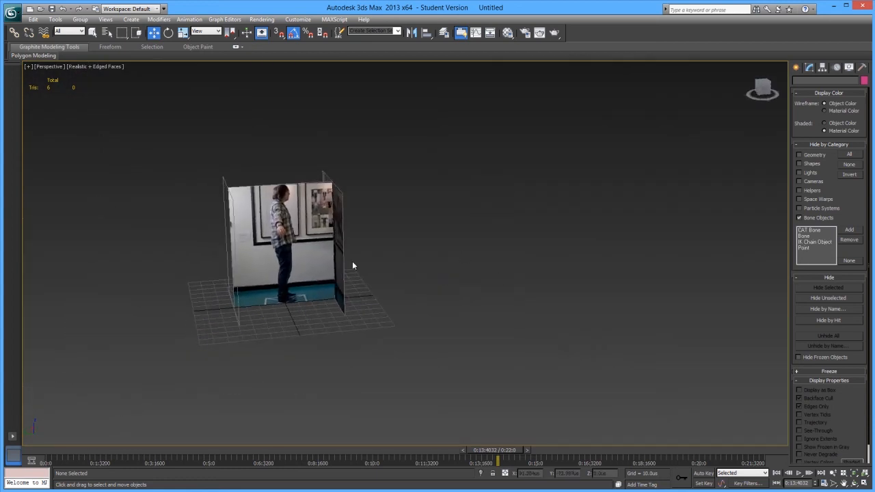
scroll(352, 261, "up", 5)
middle_click_drag(529, 296, 475, 293, "alt")
scroll(415, 289, "down", 6)
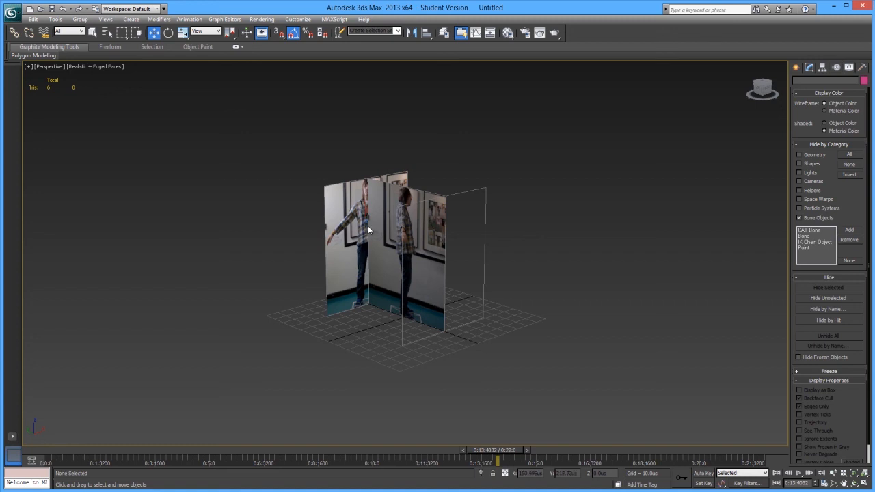
middle_click_drag(405, 248, 359, 258)
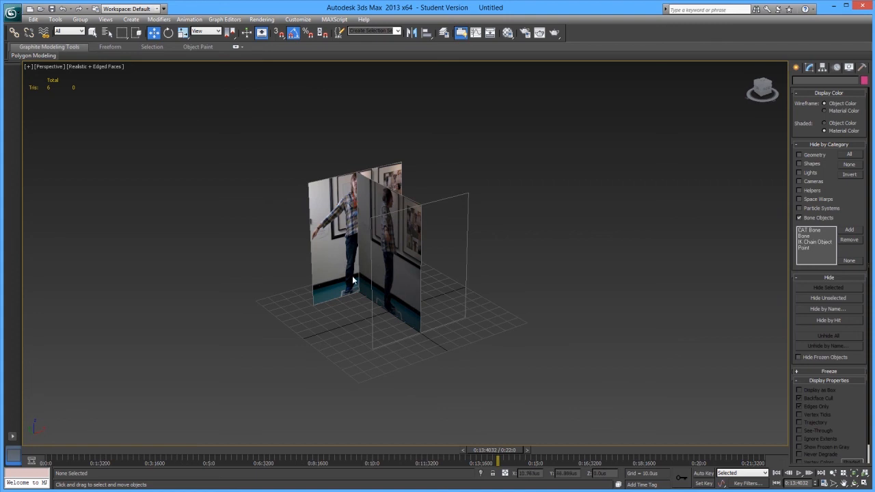